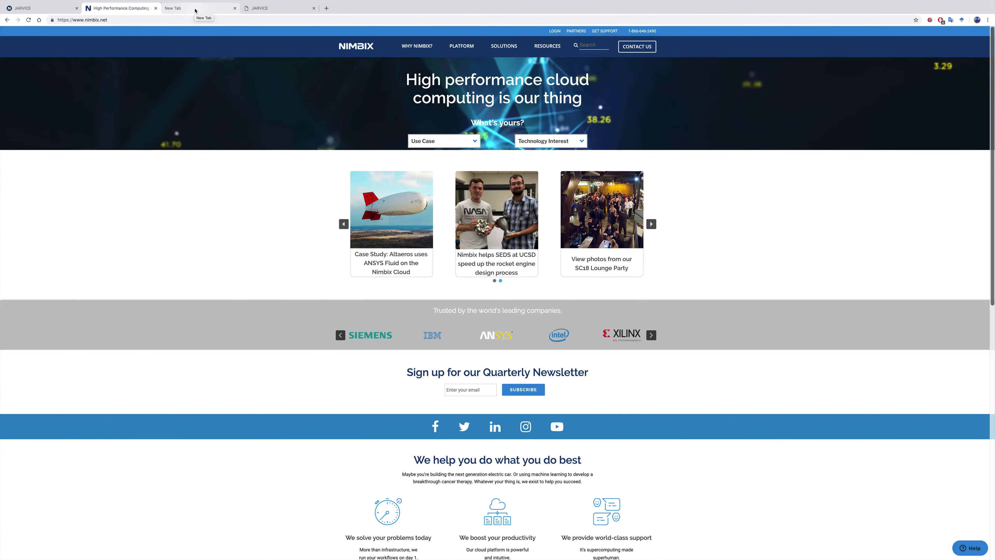
Load platform.jarvice.com in the empty new tab to reach the JARVICE login page
{"action": "left_click", "coordinate": [195, 9]}
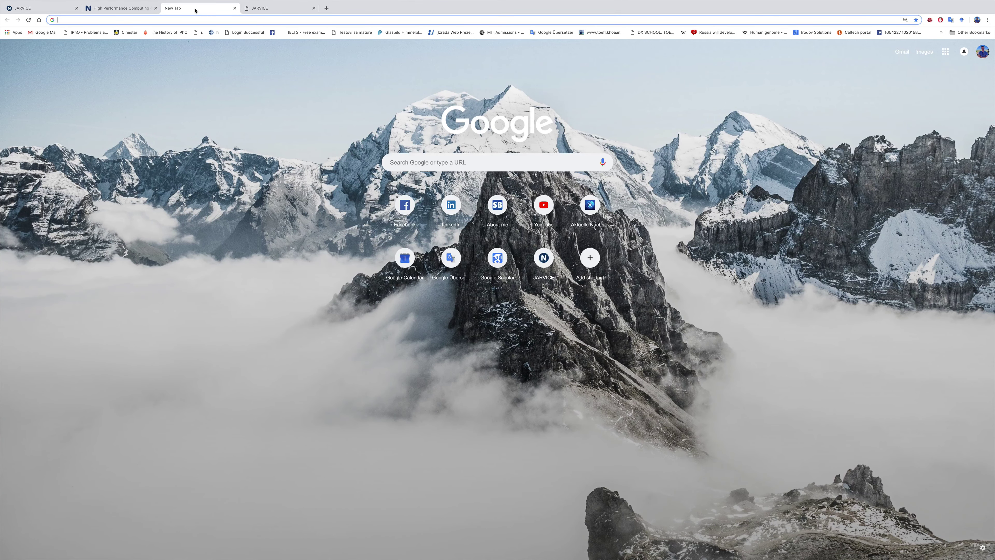
{"action": "type", "text": "platform.jarvice.com"}
{"action": "key", "text": "Return"}
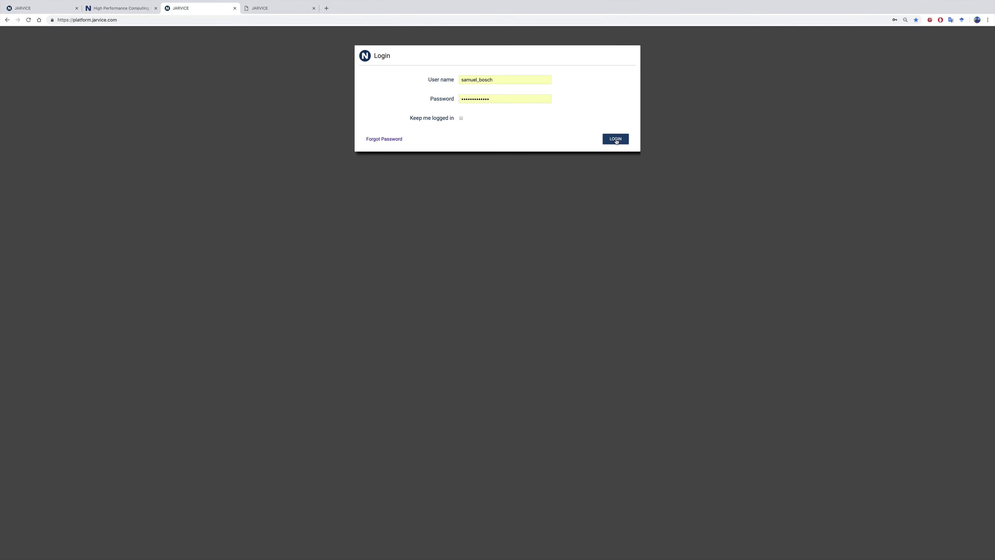
Log in to JARVICE with the saved credentials and wait for the Dashboard
{"action": "left_click", "coordinate": [615, 139]}
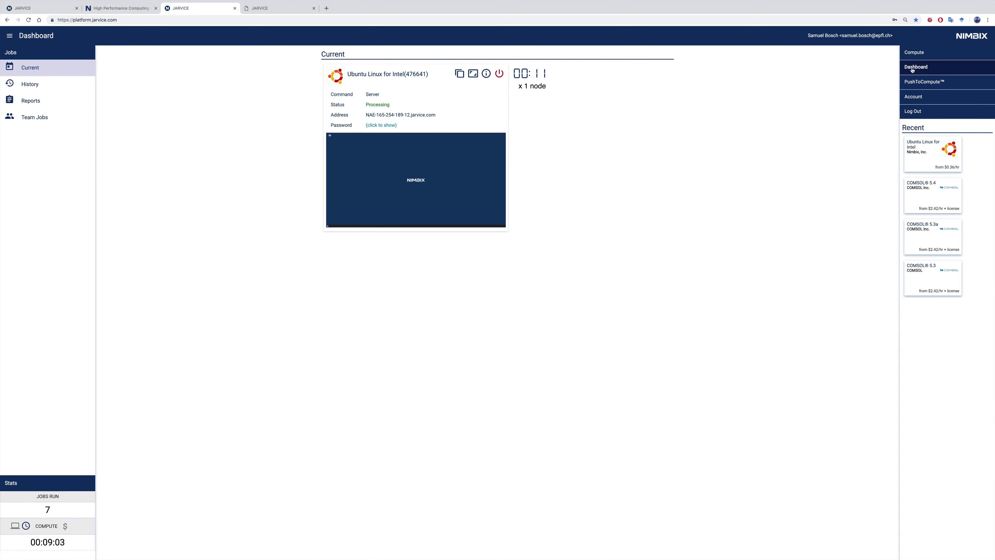
Open the Compute catalog, expand it with More, and scroll down to COMSOL 5.4 and beyond
{"action": "left_click", "coordinate": [915, 53]}
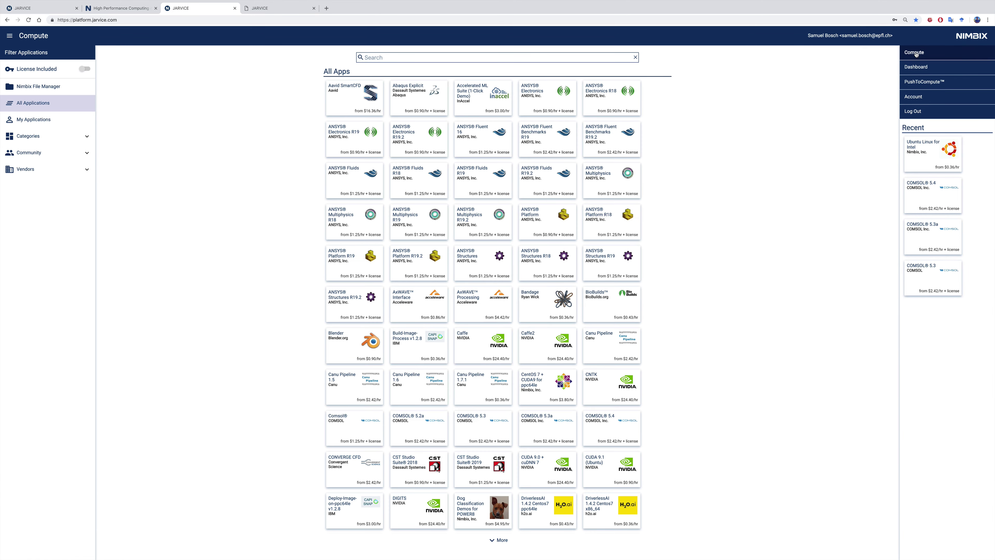
{"action": "left_click", "coordinate": [503, 540]}
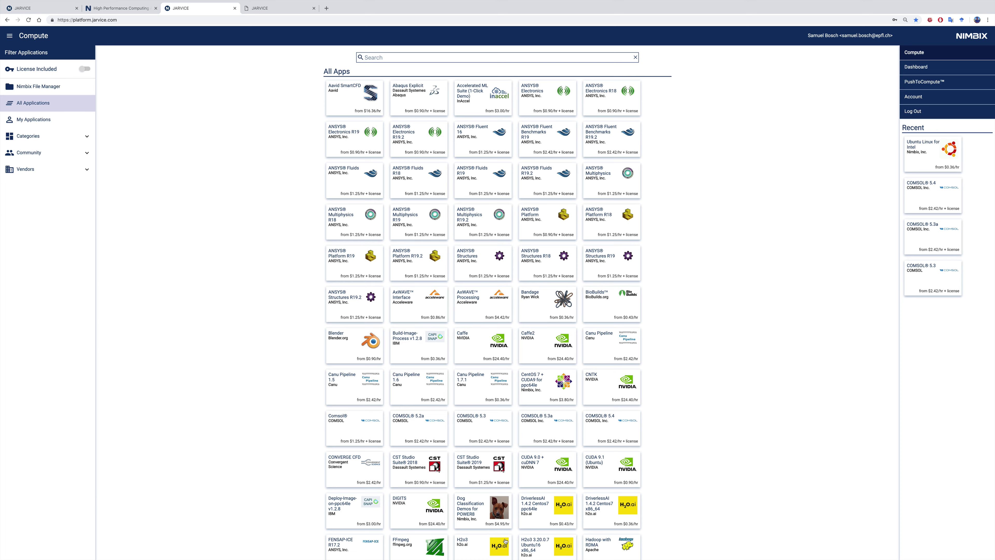
{"action": "scroll", "coordinate": [473, 110], "scroll_direction": "up", "scroll_amount": 10, "text": "ctrl"}
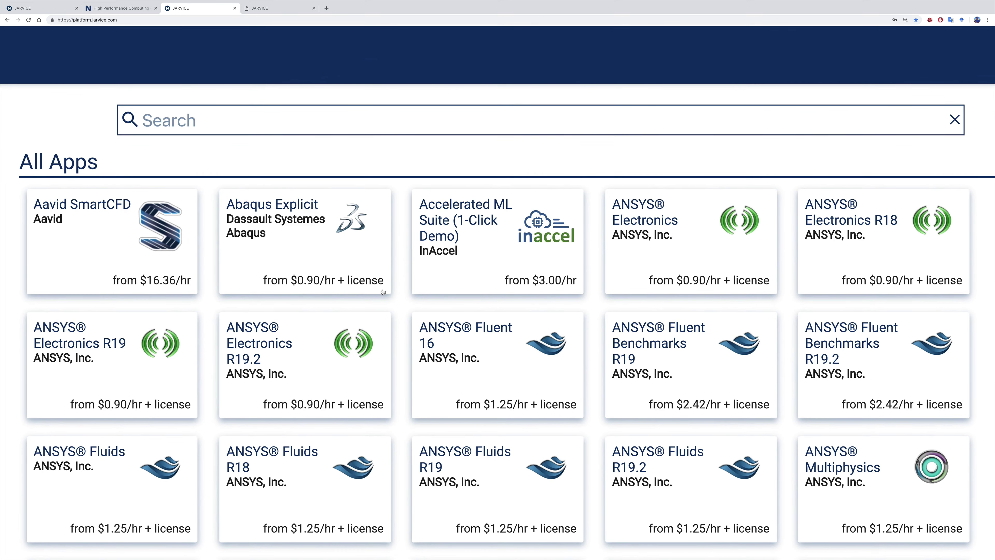
{"action": "scroll", "coordinate": [719, 230], "scroll_direction": "down", "scroll_amount": 3}
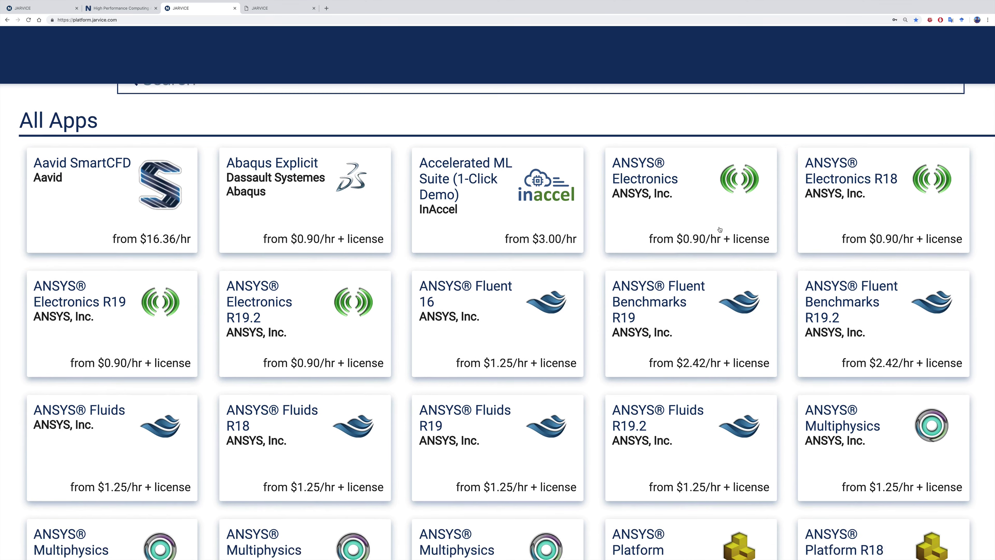
{"action": "scroll", "coordinate": [720, 230], "scroll_direction": "down", "scroll_amount": 5}
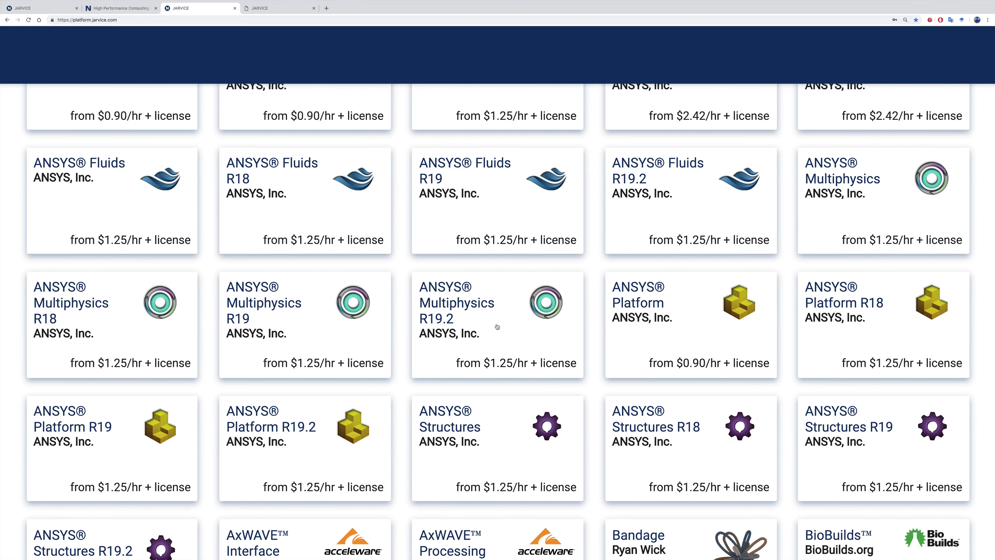
{"action": "scroll", "coordinate": [472, 348], "scroll_direction": "down", "scroll_amount": 5}
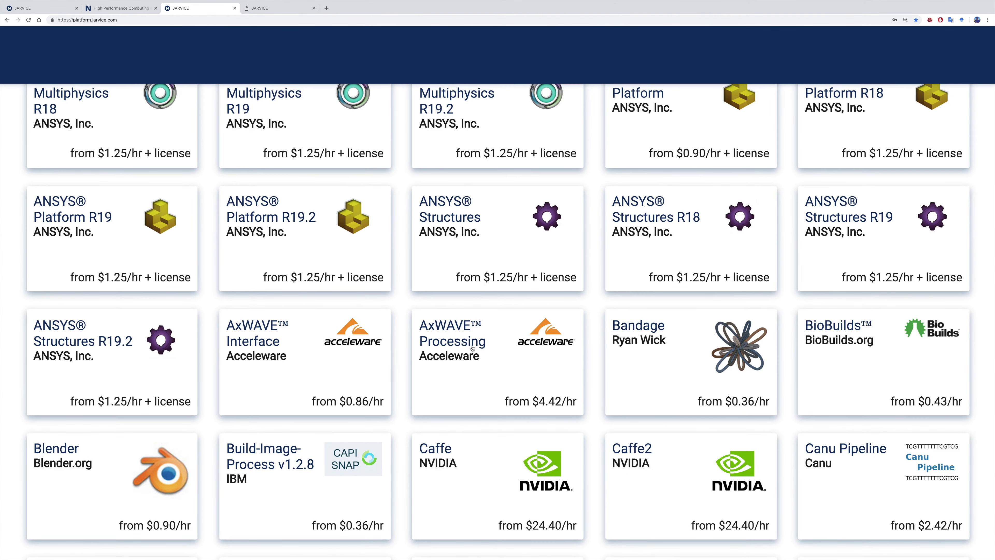
{"action": "scroll", "coordinate": [472, 348], "scroll_direction": "down", "scroll_amount": 11}
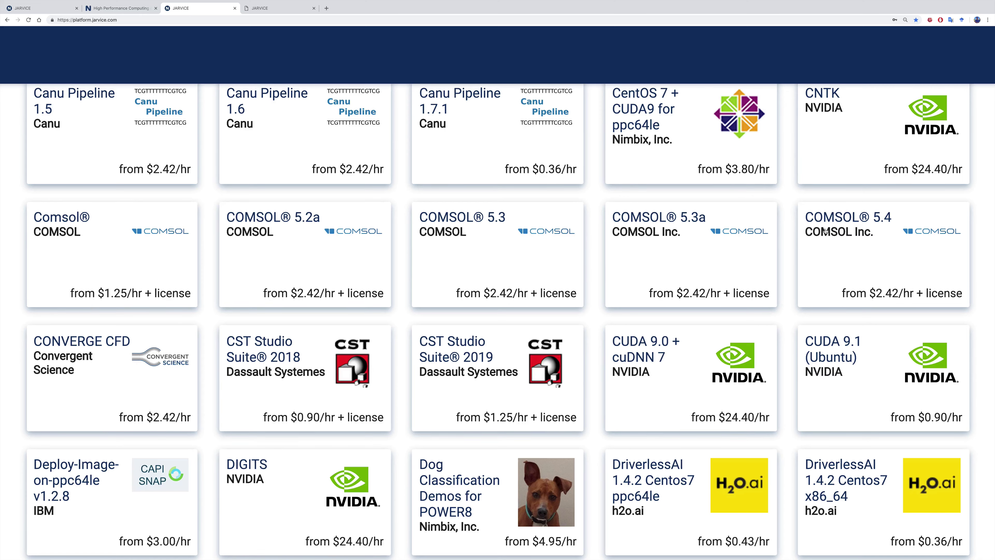
{"action": "scroll", "coordinate": [278, 374], "scroll_direction": "down", "scroll_amount": 10}
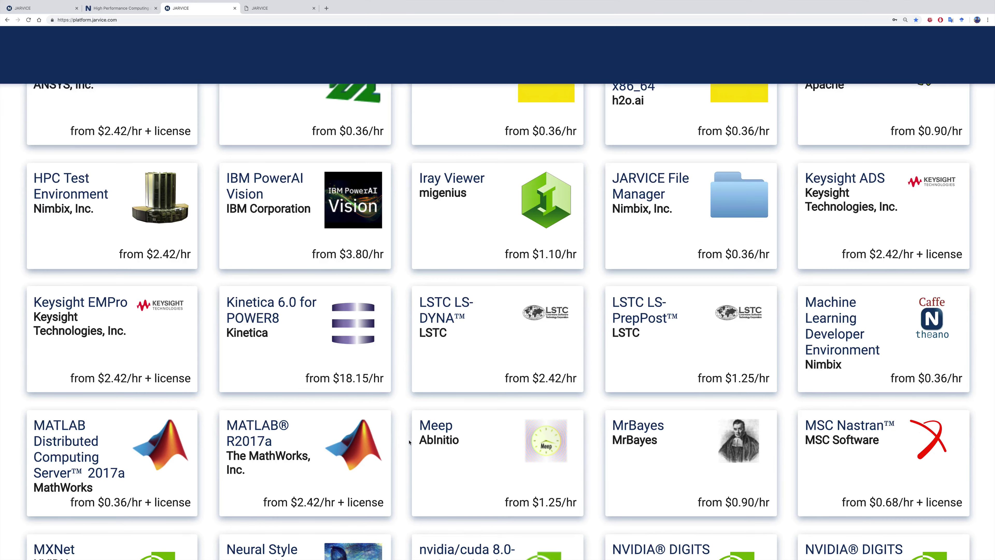
{"action": "scroll", "coordinate": [455, 439], "scroll_direction": "down", "scroll_amount": 4}
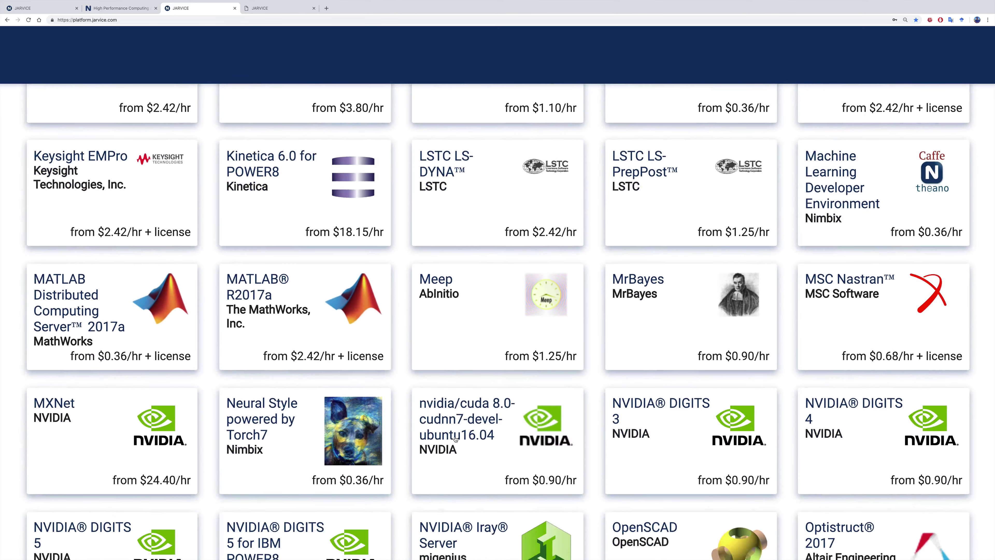
{"action": "scroll", "coordinate": [455, 439], "scroll_direction": "down", "scroll_amount": 1}
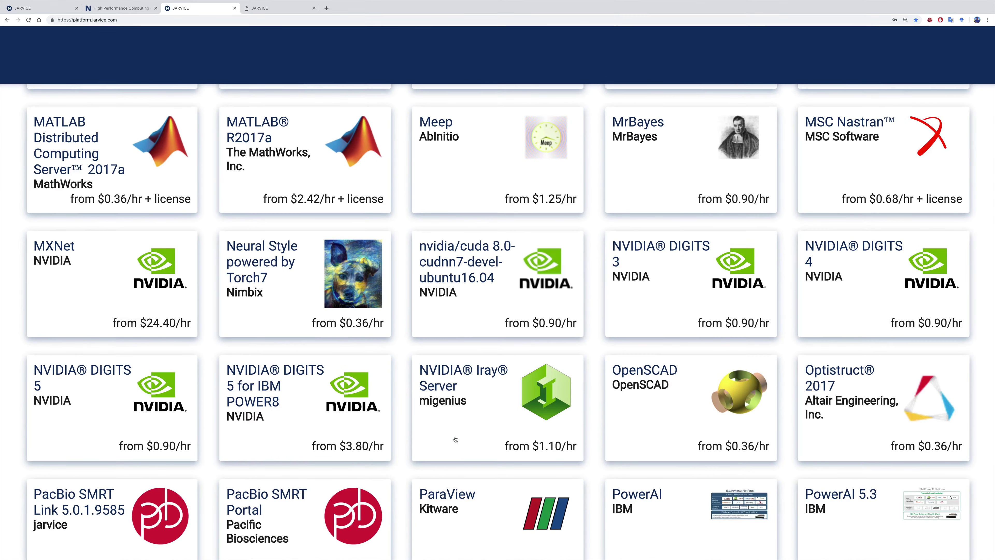
{"action": "scroll", "coordinate": [455, 439], "scroll_direction": "down", "scroll_amount": 8}
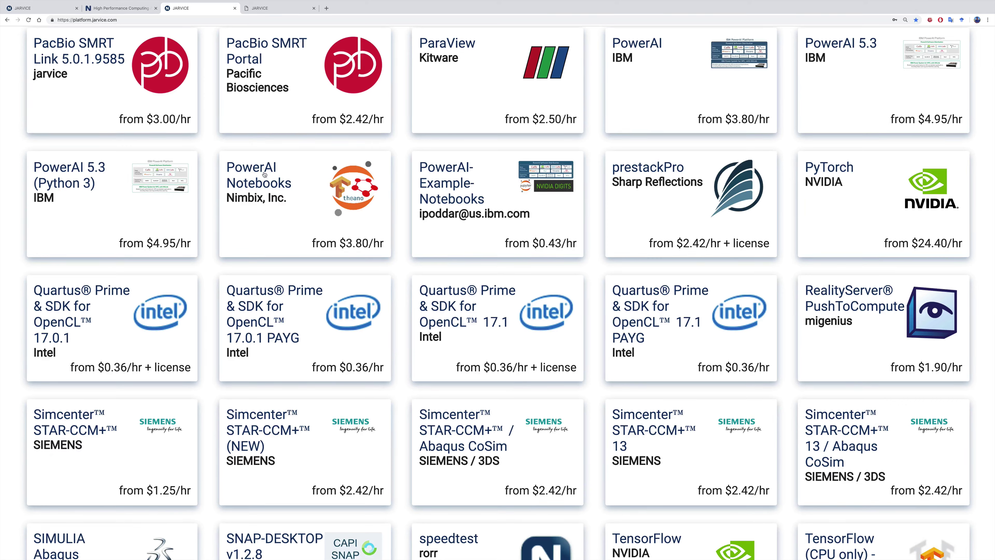
{"action": "scroll", "coordinate": [307, 218], "scroll_direction": "down", "scroll_amount": 3}
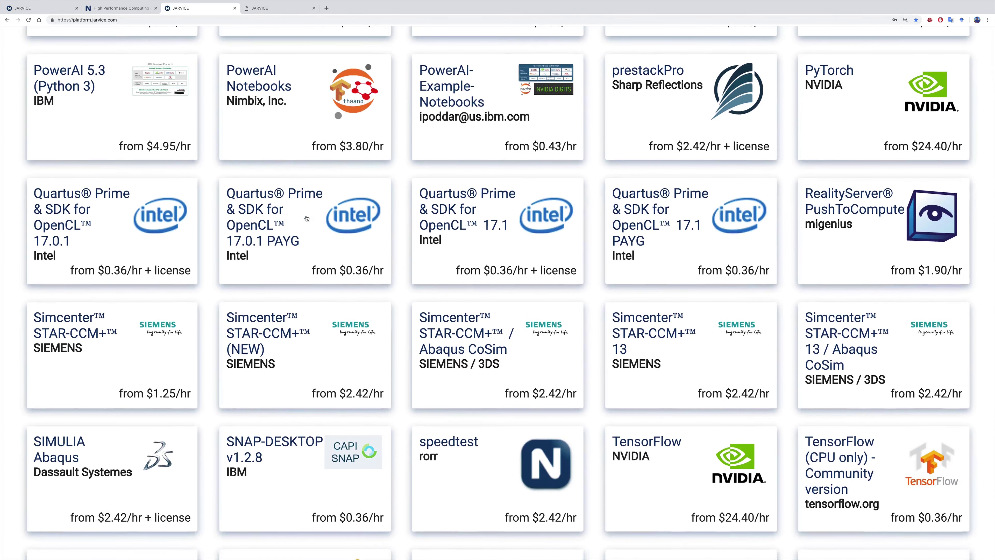
{"action": "scroll", "coordinate": [307, 219], "scroll_direction": "down", "scroll_amount": 7}
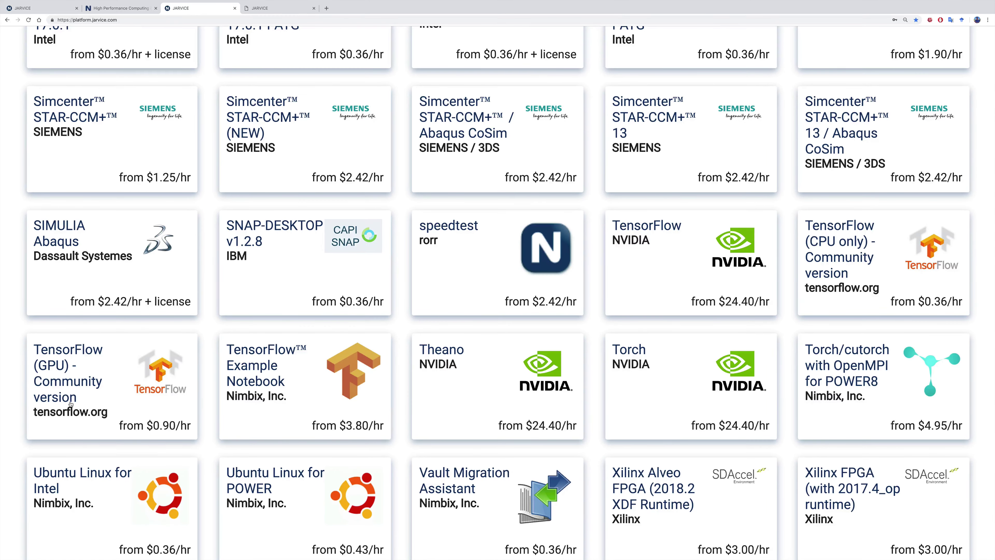
{"action": "scroll", "coordinate": [71, 404], "scroll_direction": "down", "scroll_amount": 1}
{"action": "scroll", "coordinate": [452, 267], "scroll_direction": "down", "scroll_amount": 10, "text": "ctrl"}
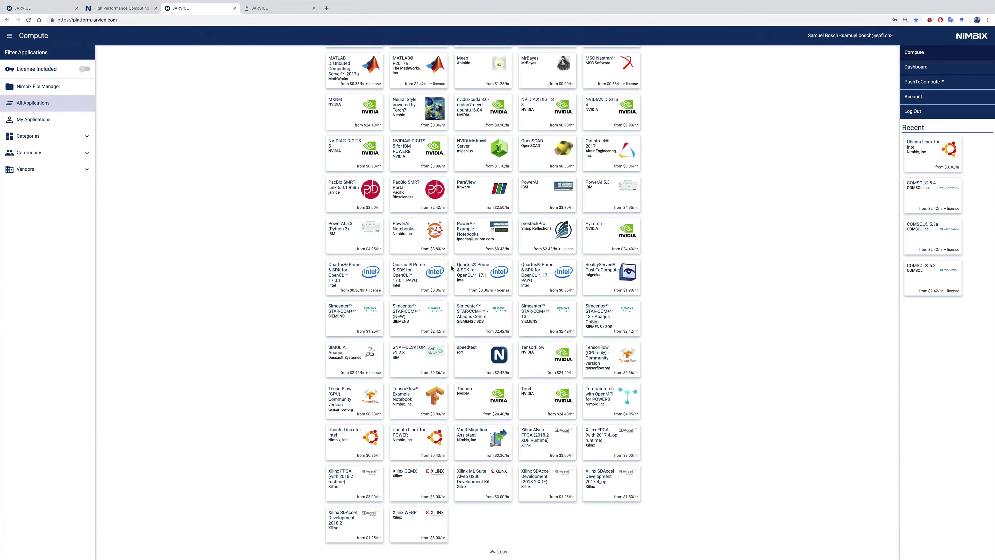
{"action": "scroll", "coordinate": [452, 267], "scroll_direction": "up", "scroll_amount": 15}
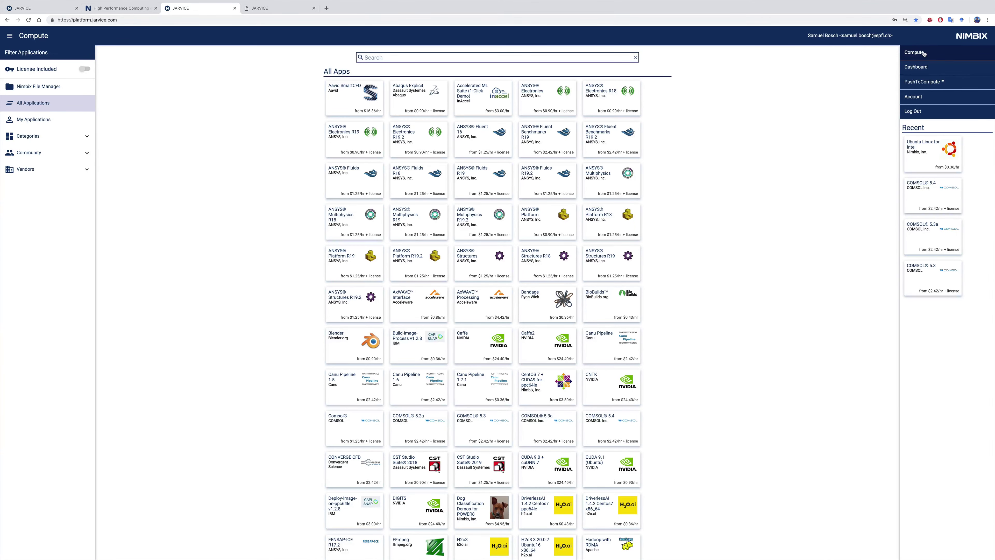
Return to the Dashboard, then view the Team page under account settings
{"action": "left_click", "coordinate": [918, 67]}
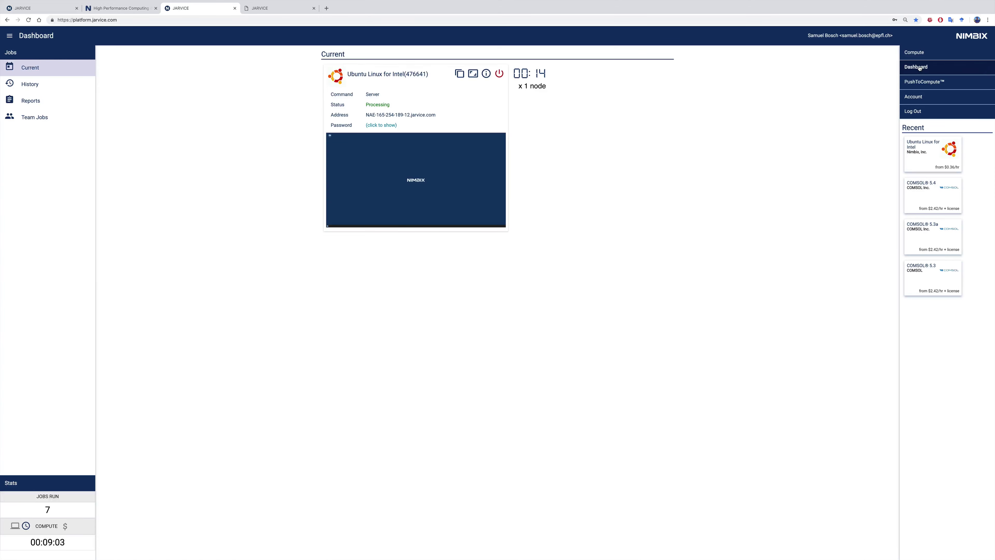
{"action": "left_click", "coordinate": [914, 97]}
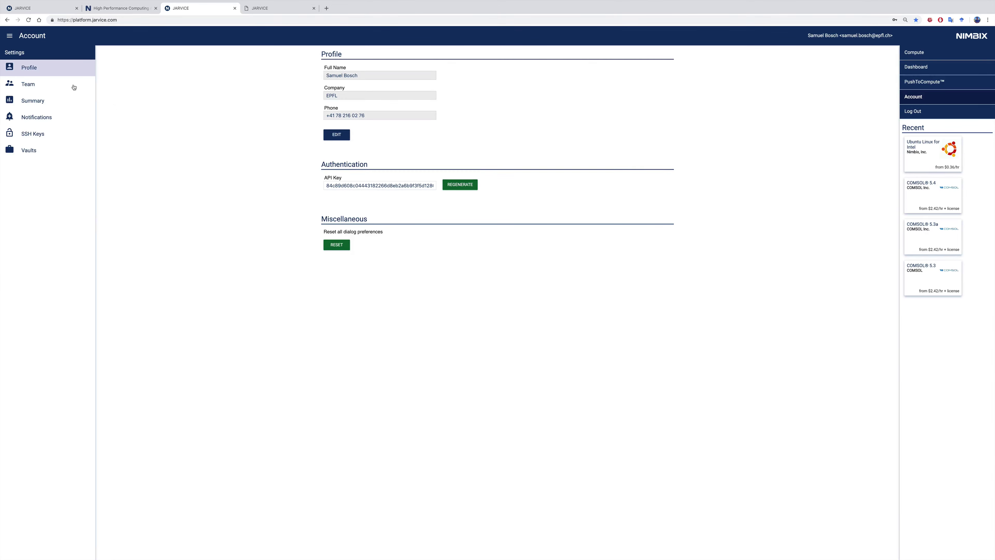
{"action": "left_click", "coordinate": [62, 85]}
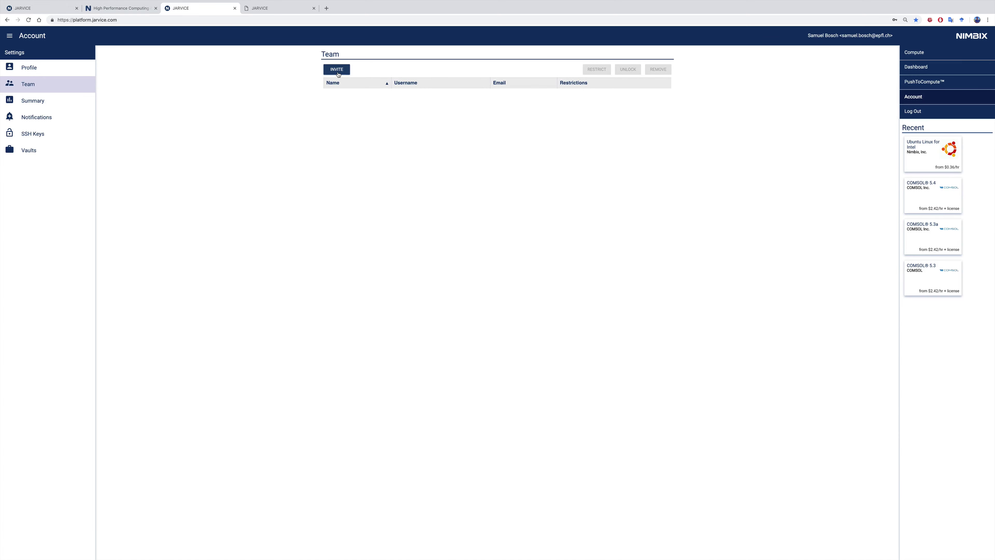
Start a team member invitation, cancel it, and browse the Compute app catalog
{"action": "left_click", "coordinate": [336, 71]}
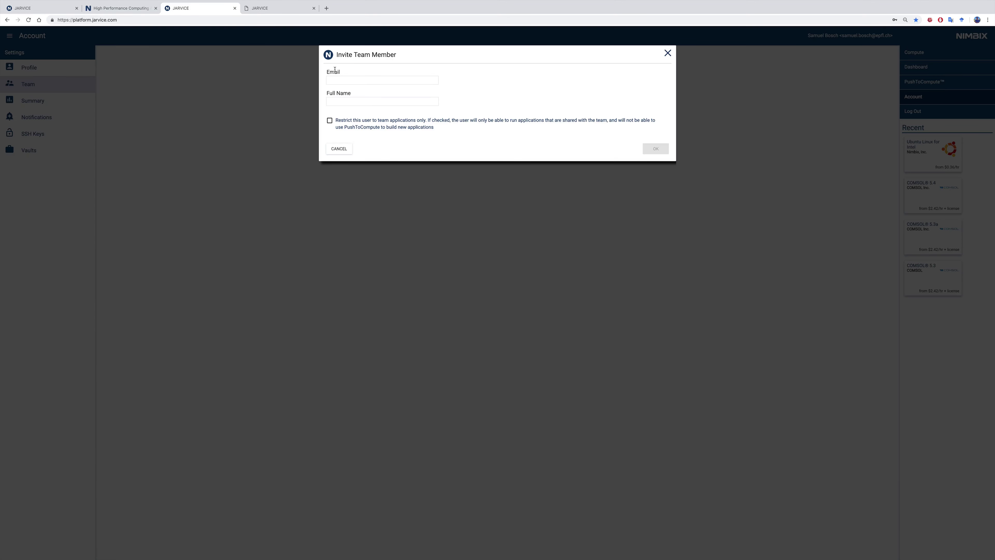
{"action": "left_click", "coordinate": [667, 54]}
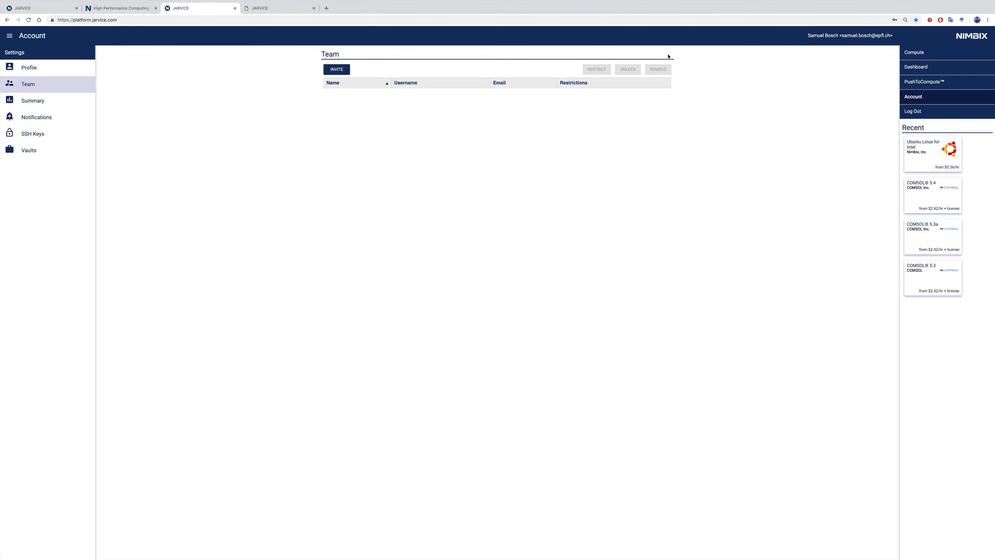
{"action": "left_click", "coordinate": [915, 55]}
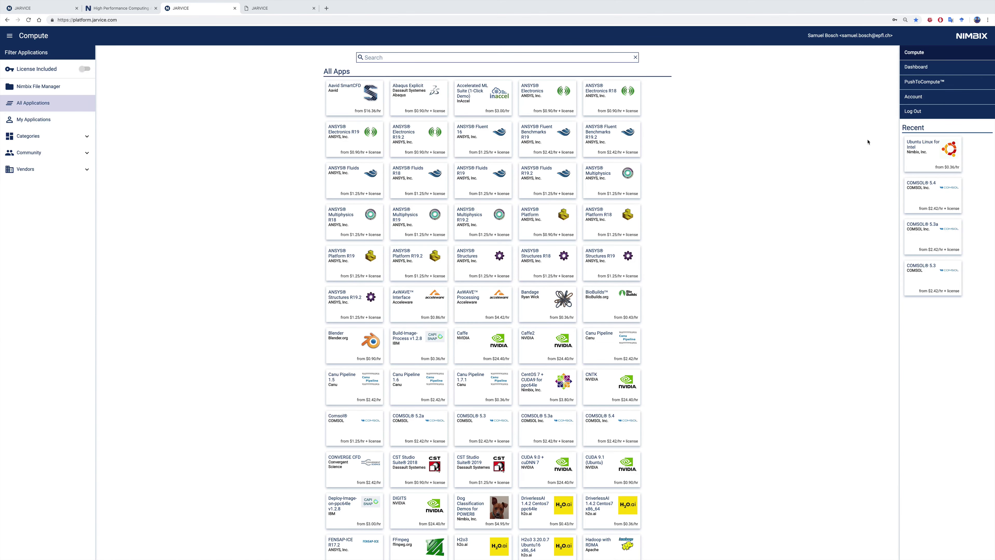
Back on Dashboard Reports, cycle the Compute stat through 00:09:03 and 02:30:04 to cost 0.38
{"action": "left_click", "coordinate": [918, 70]}
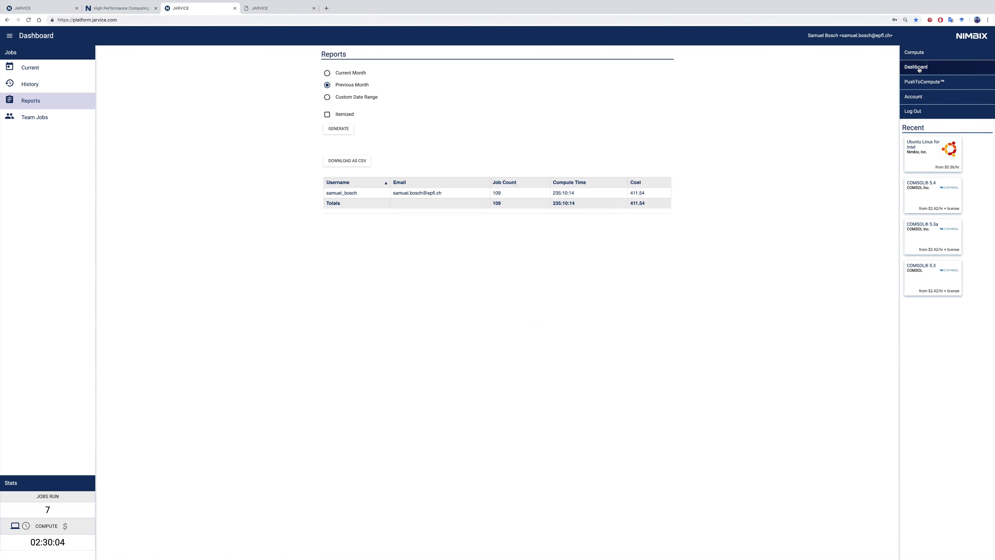
{"action": "scroll", "coordinate": [24, 549], "scroll_direction": "up", "scroll_amount": 5, "text": "ctrl"}
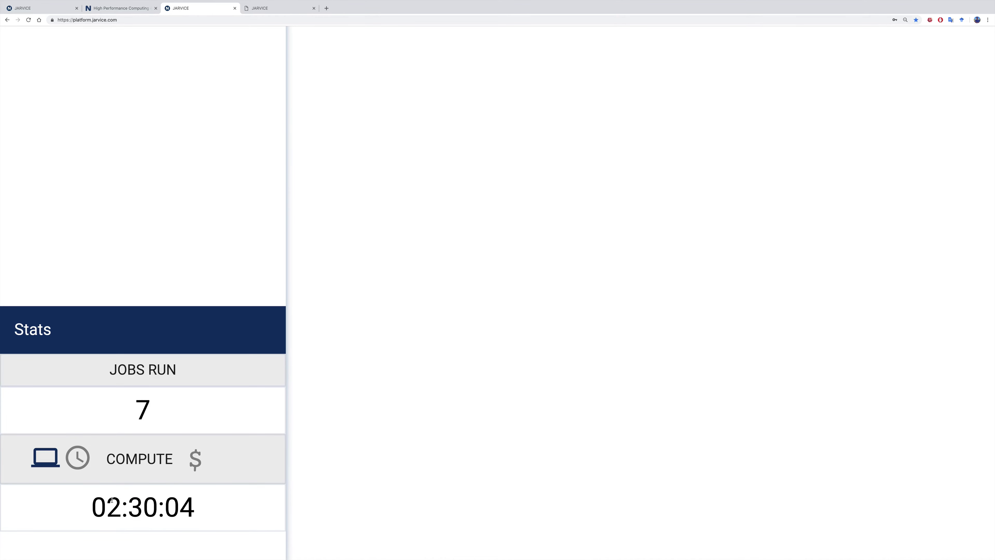
{"action": "left_click", "coordinate": [78, 458]}
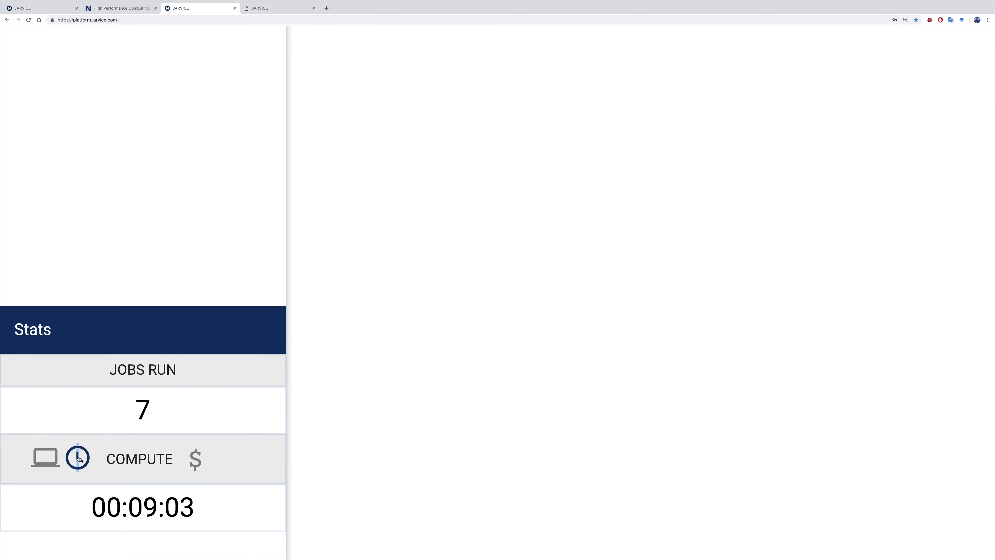
{"action": "left_click", "coordinate": [57, 459]}
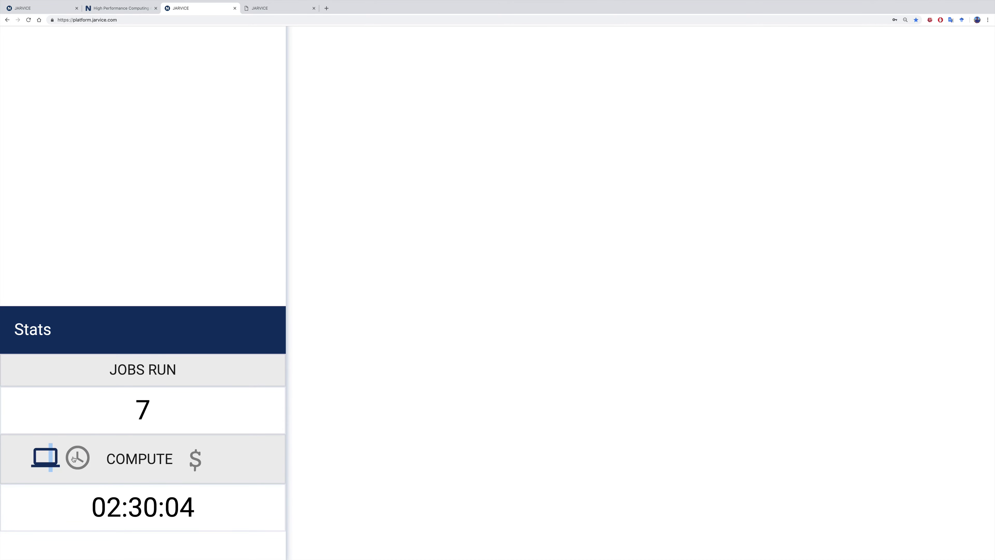
{"action": "left_click", "coordinate": [75, 460]}
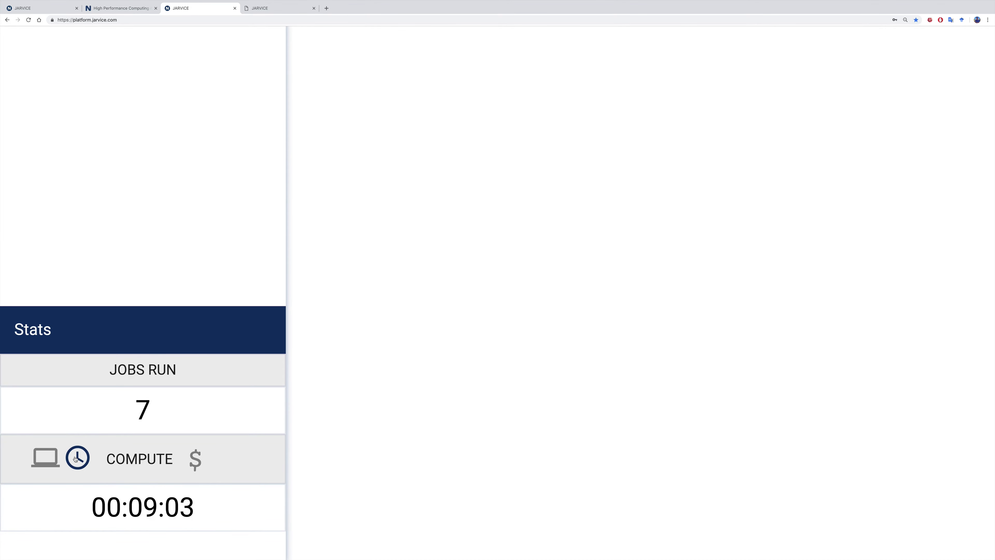
{"action": "left_click", "coordinate": [191, 463]}
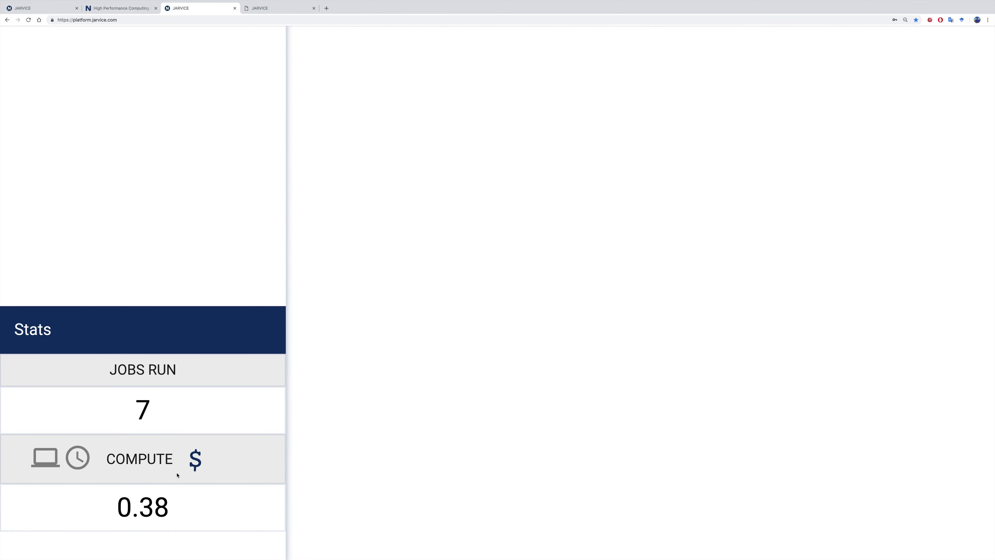
Highlight and clear the 0.38 cost figure twice
{"action": "double_click", "coordinate": [147, 507]}
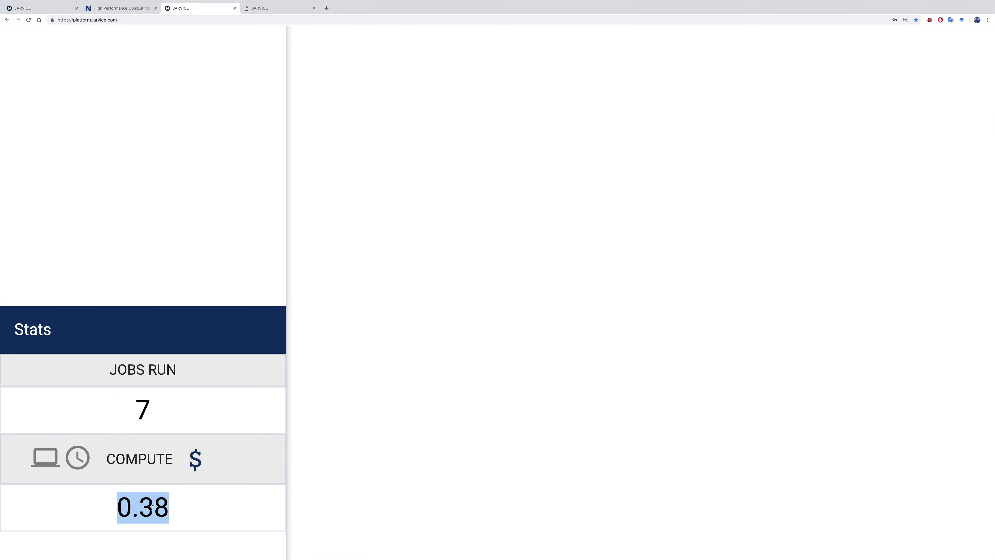
{"action": "left_click", "coordinate": [170, 506]}
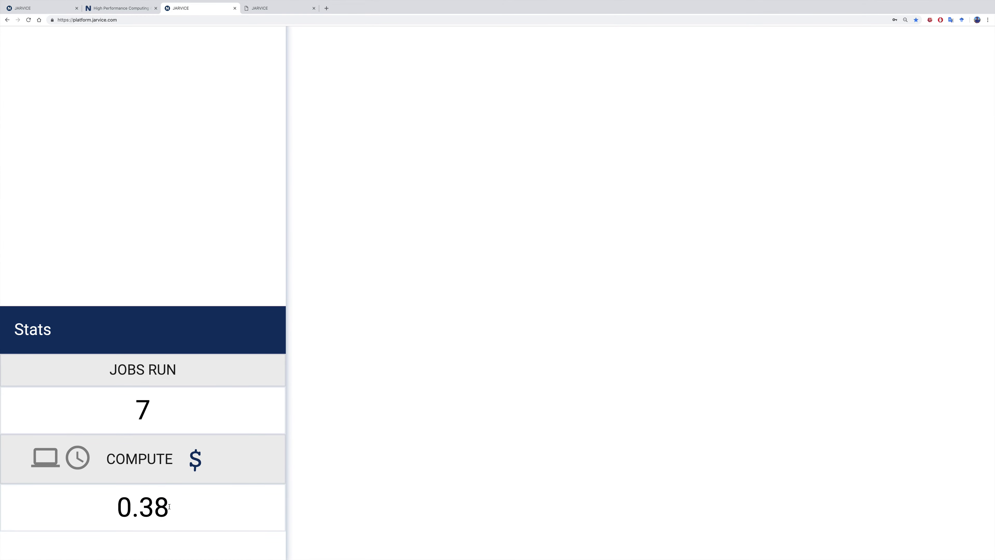
{"action": "double_click", "coordinate": [162, 508]}
{"action": "left_click", "coordinate": [169, 508]}
{"action": "scroll", "coordinate": [169, 507], "scroll_direction": "down", "scroll_amount": 5, "text": "ctrl"}
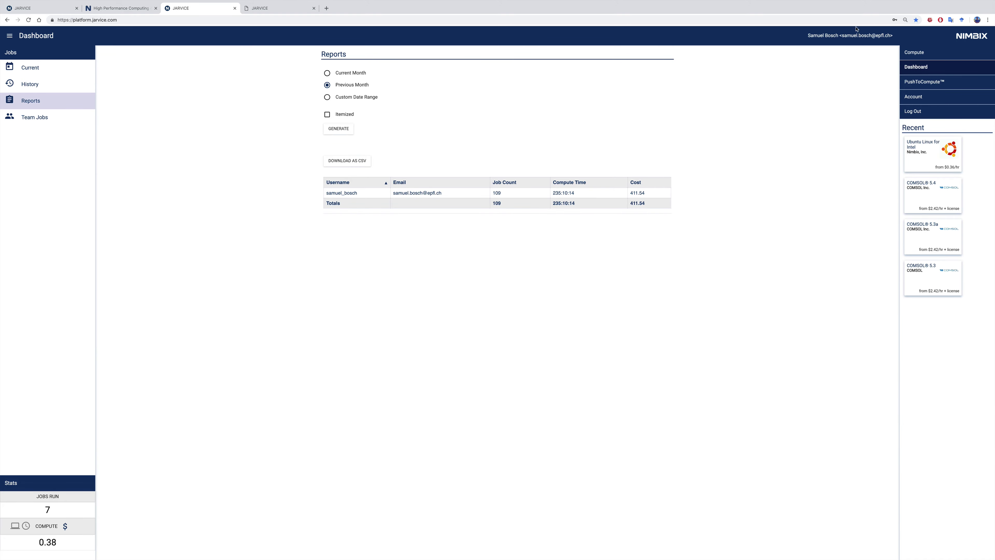
Search the Compute catalog for 'comsol' and open the COMSOL 5.4 card
{"action": "left_click", "coordinate": [916, 52]}
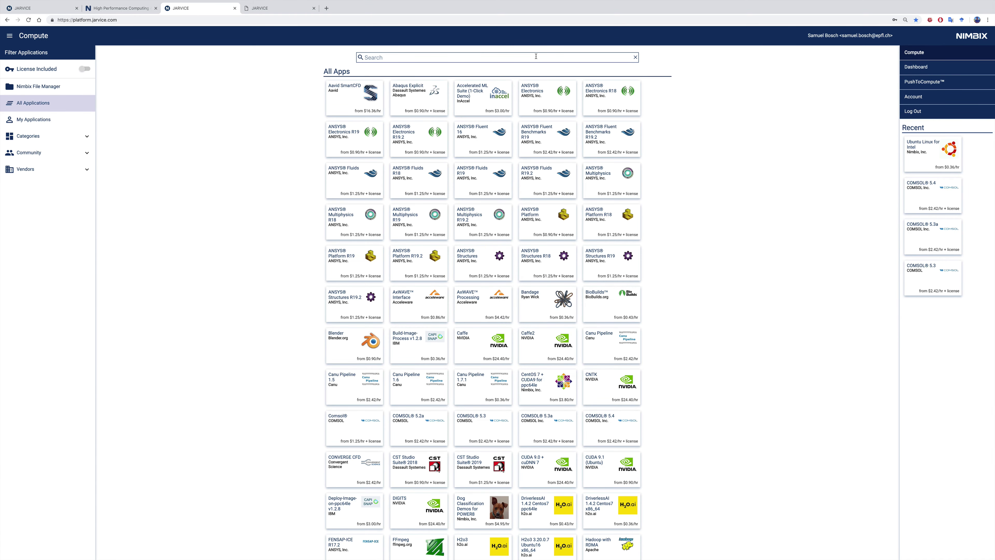
{"action": "left_click", "coordinate": [536, 57]}
{"action": "type", "text": "comsol"}
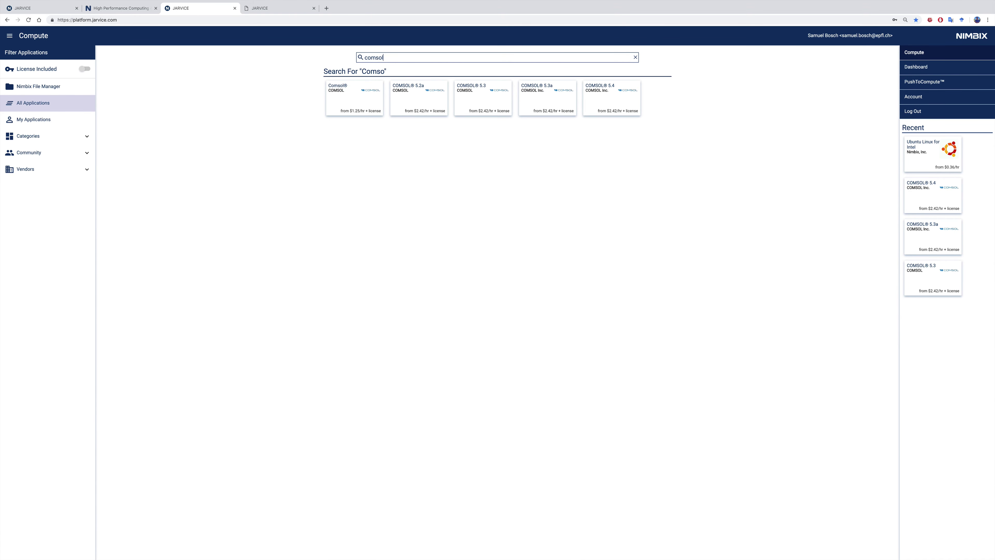
{"action": "left_click", "coordinate": [614, 100]}
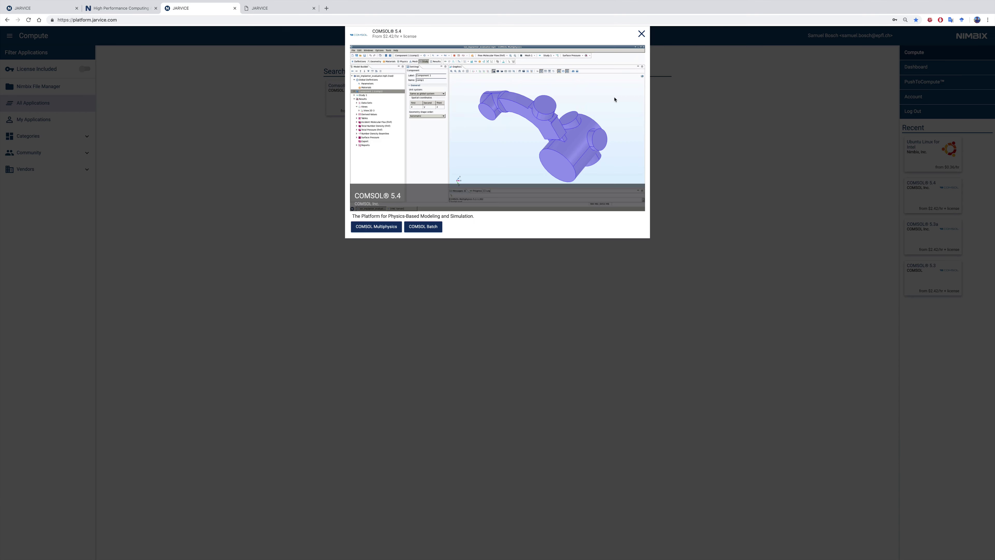
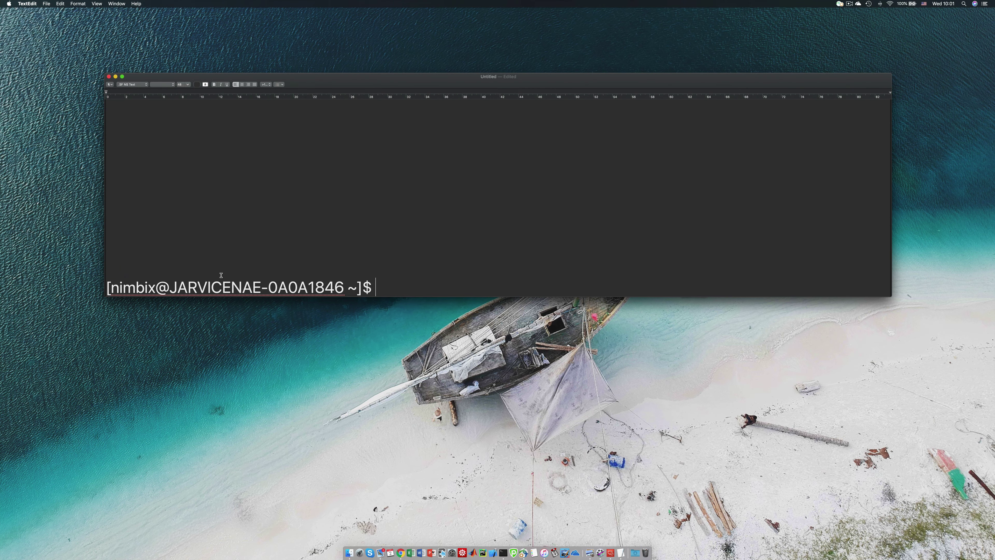
Change directory to /usr/local/comsol/multiphysics/bin/ in the terminal
{"action": "double_click", "coordinate": [125, 289]}
{"action": "left_click", "coordinate": [489, 290]}
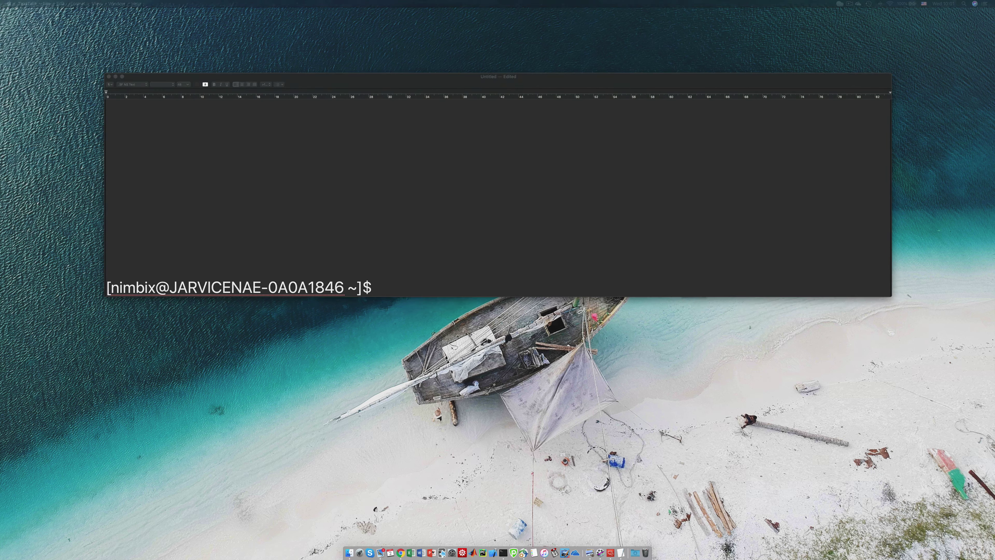
{"action": "left_click", "coordinate": [388, 284]}
{"action": "type", "text": "cd"}
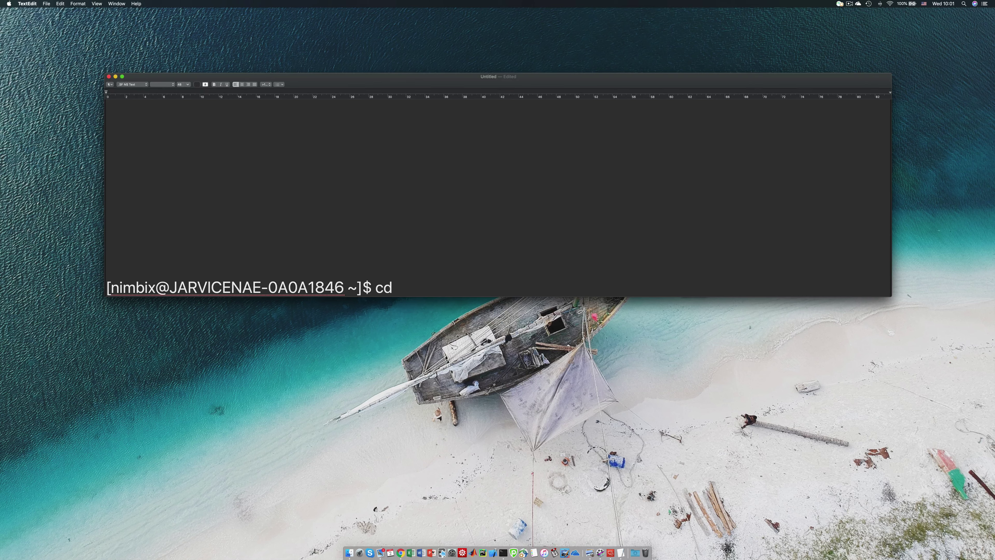
{"action": "type", "text": "/usr/local/comso"}
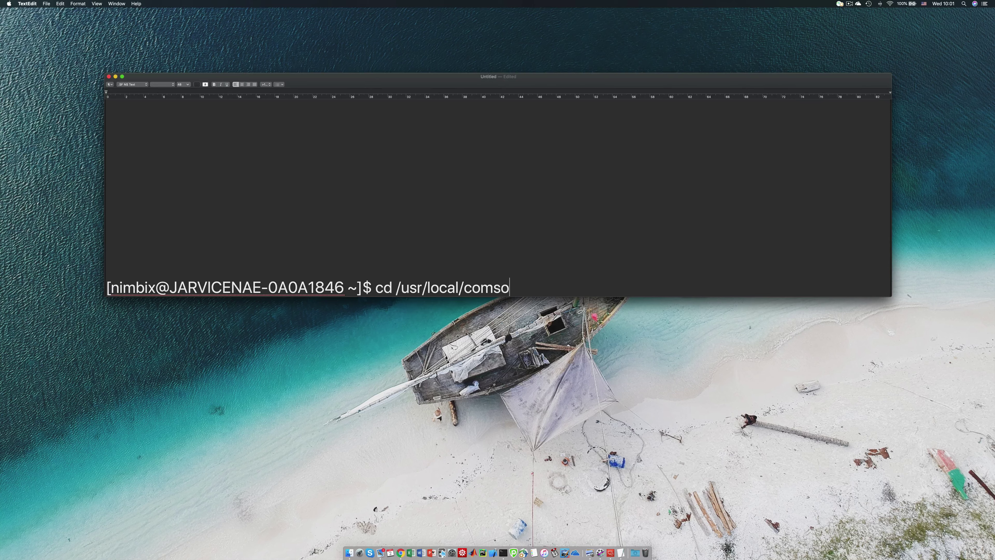
{"action": "type", "text": "l/multiphysics"}
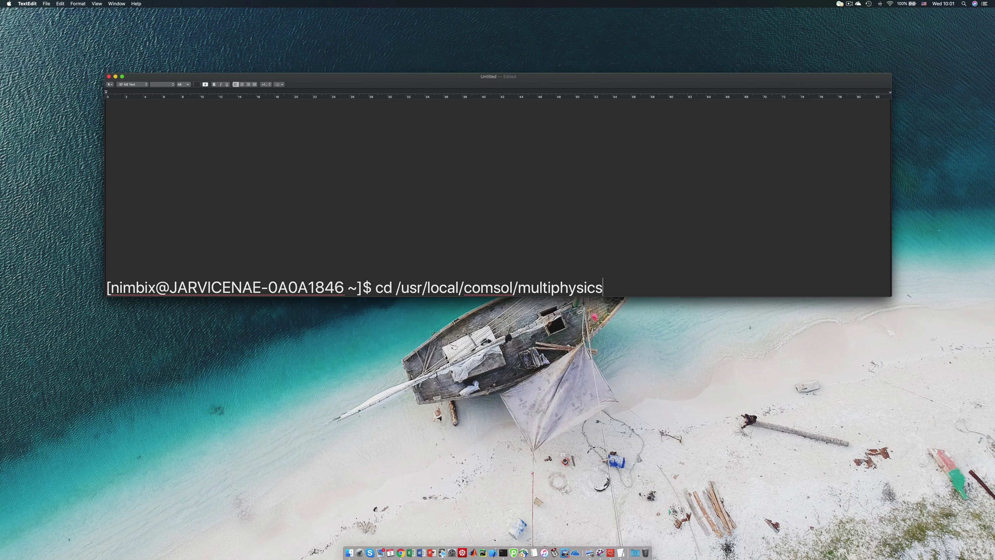
{"action": "type", "text": "/bin/"}
{"action": "key", "text": "Return"}
{"action": "type", "text": "[nimbix@JARVICENAE-0A0A1846 bin]$"}
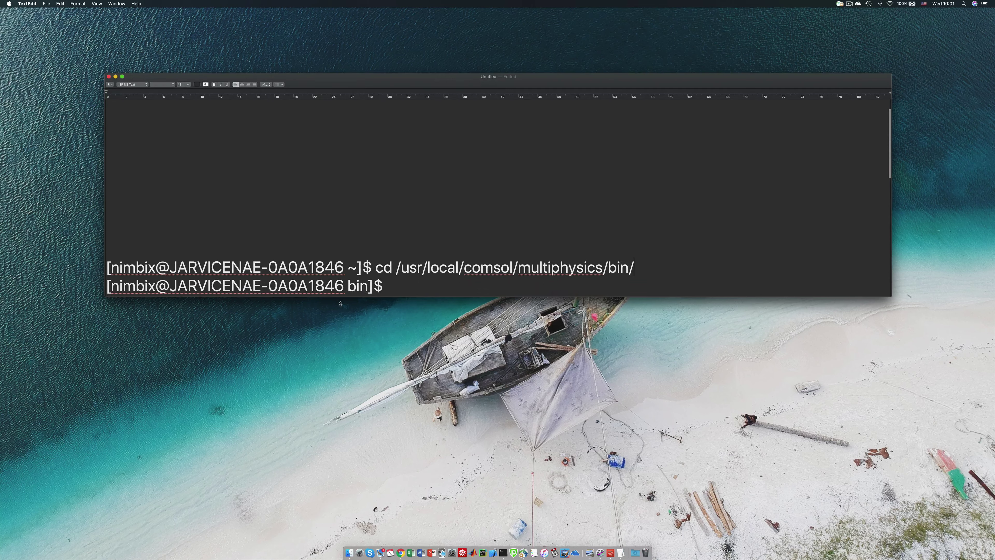
Run ./comsol mphserver from the bin folder so it prompts for a Username
{"action": "left_click", "coordinate": [393, 288]}
{"action": "double_click", "coordinate": [355, 289]}
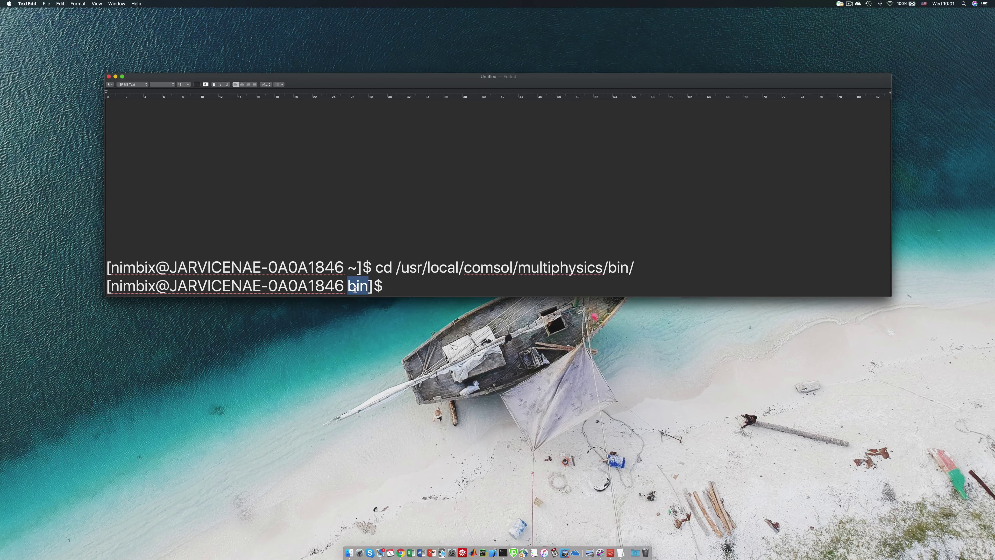
{"action": "double_click", "coordinate": [618, 263]}
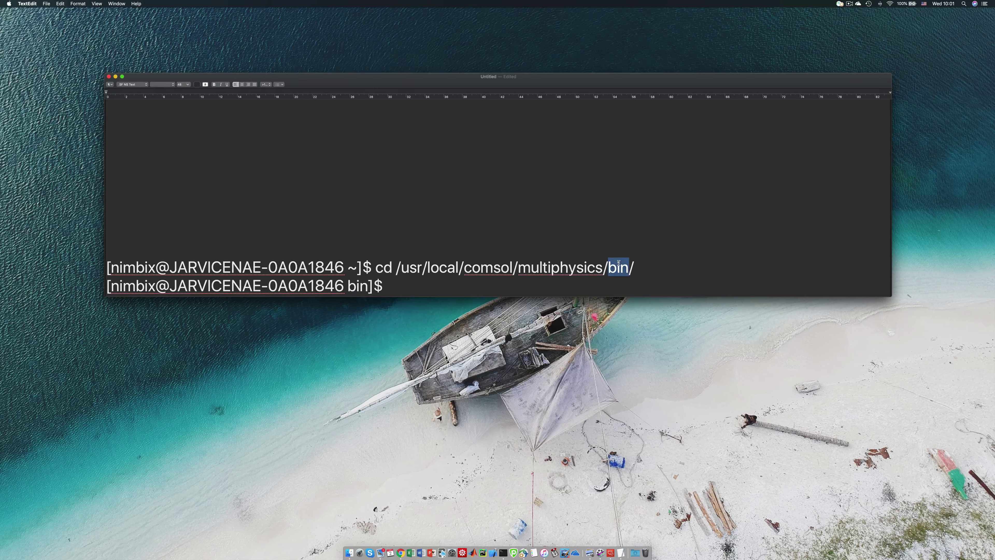
{"action": "left_click", "coordinate": [570, 280]}
{"action": "type", "text": "./comsol mph"}
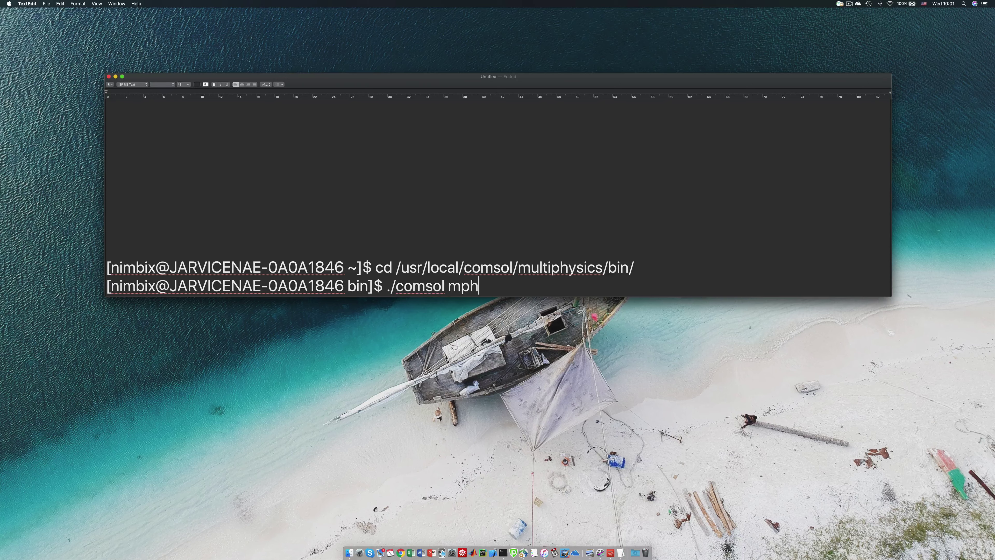
{"action": "type", "text": "server"}
{"action": "scroll", "coordinate": [510, 281], "scroll_direction": "down", "scroll_amount": 3}
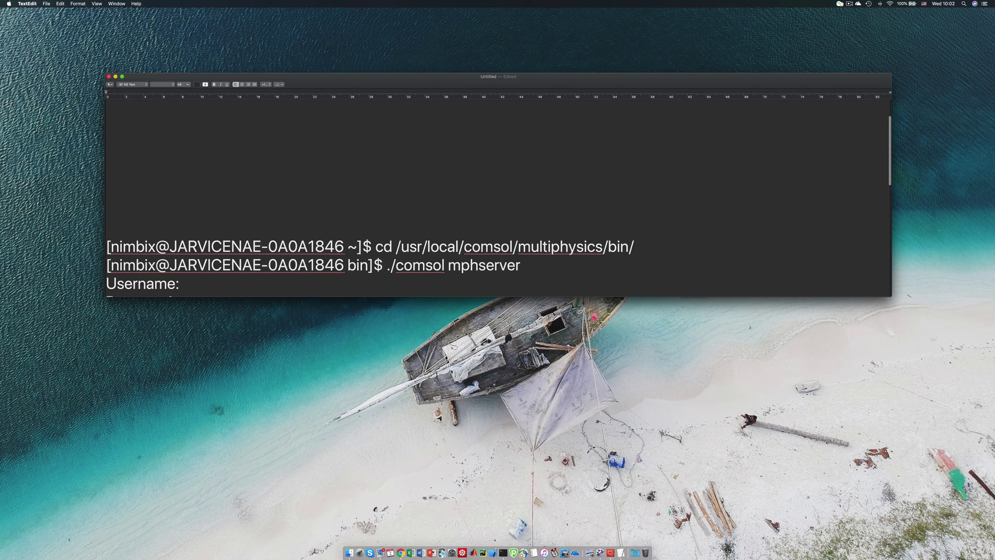
Enter the server username, password and password confirmation to start the COMSOL server
{"action": "left_click", "coordinate": [294, 283]}
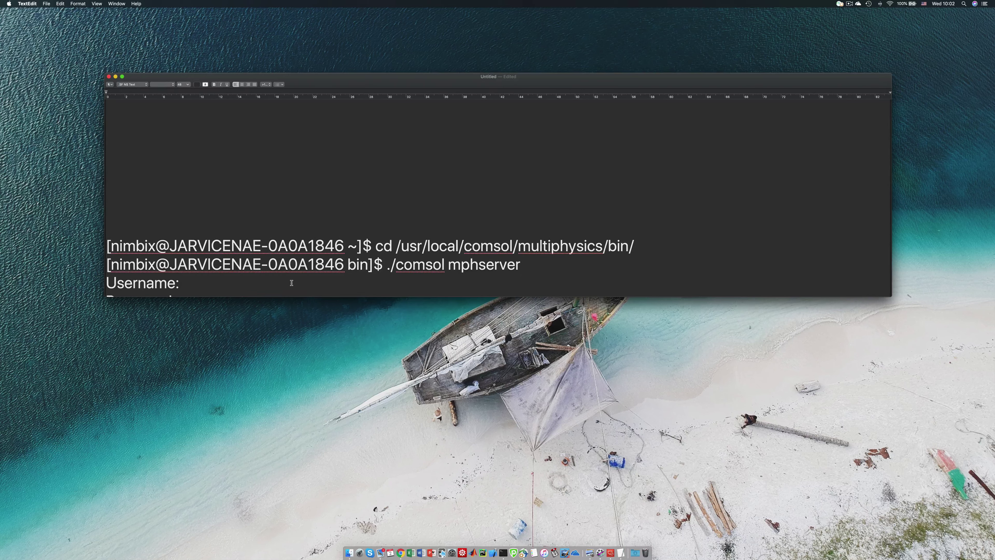
{"action": "scroll", "coordinate": [497, 208], "scroll_direction": "down", "scroll_amount": 1}
{"action": "left_click", "coordinate": [238, 289]}
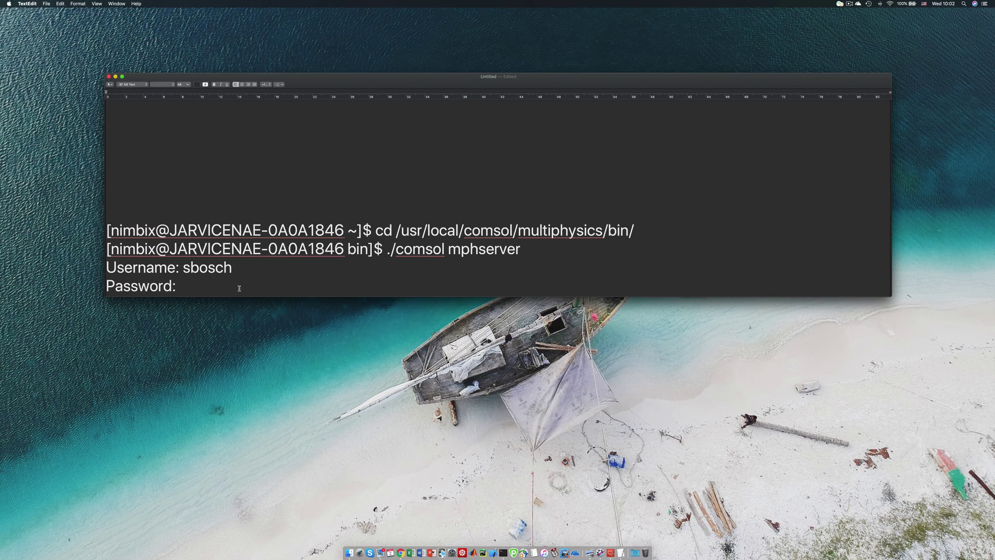
{"action": "type", "text": "**********"}
{"action": "key", "text": "BackSpace"}
{"action": "key", "text": "BackSpace"}
{"action": "key", "text": "BackSpace"}
{"action": "key", "text": "BackSpace"}
{"action": "key", "text": "BackSpace"}
{"action": "key", "text": "BackSpace"}
{"action": "key", "text": "BackSpace"}
{"action": "key", "text": "BackSpace"}
{"action": "key", "text": "BackSpace"}
{"action": "key", "text": "BackSpace"}
{"action": "key", "text": "BackSpace"}
{"action": "key", "text": "BackSpace"}
{"action": "key", "text": "BackSpace"}
{"action": "key", "text": "BackSpace"}
{"action": "key", "text": "BackSpace"}
{"action": "scroll", "coordinate": [498, 235], "scroll_direction": "down", "scroll_amount": 1}
{"action": "left_click", "coordinate": [244, 287]}
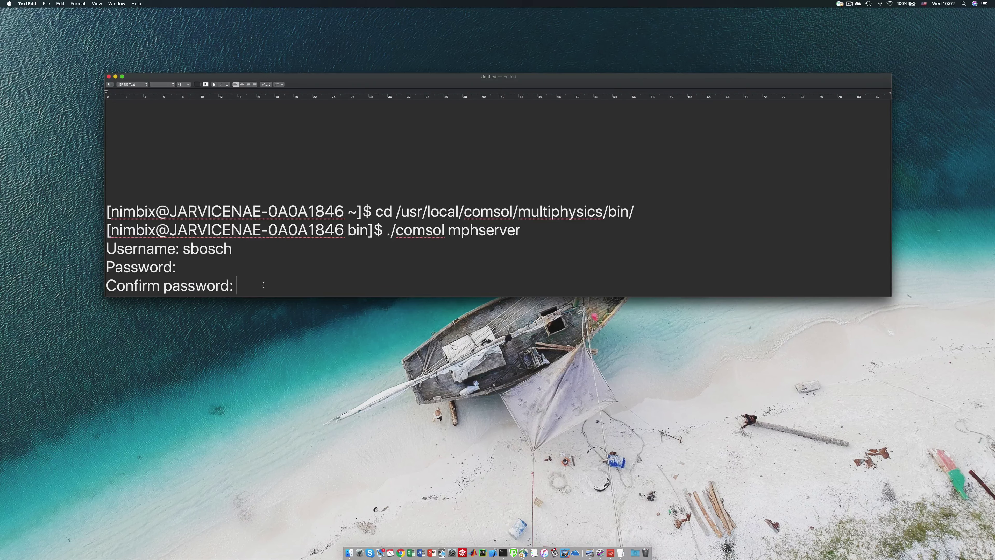
{"action": "key", "text": "super+v"}
{"action": "scroll", "coordinate": [264, 285], "scroll_direction": "down", "scroll_amount": 1}
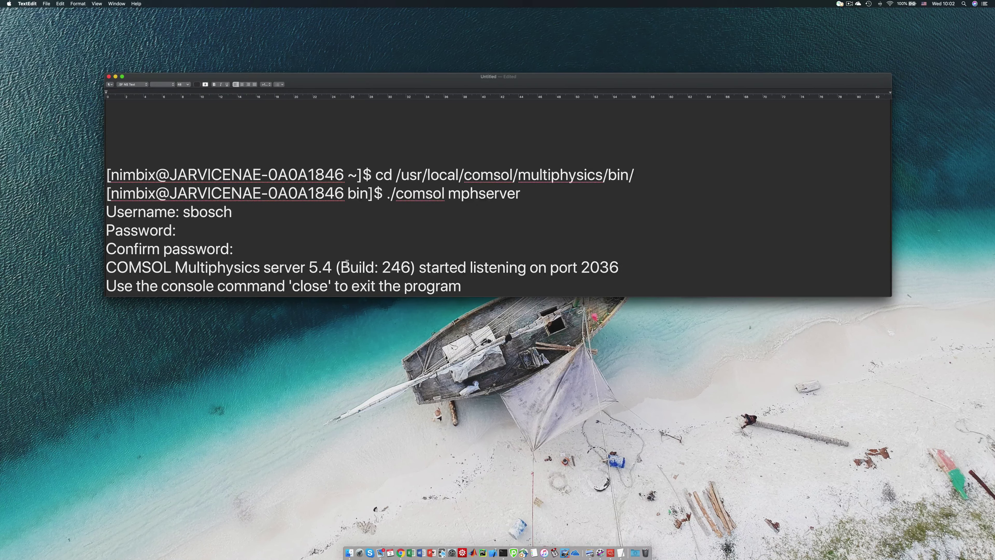
Highlight the message that the server started and listens on port 2036, then return to the browser
{"action": "double_click", "coordinate": [441, 267]}
{"action": "left_click_drag", "start_coordinate": [478, 265], "coordinate": [611, 266]}
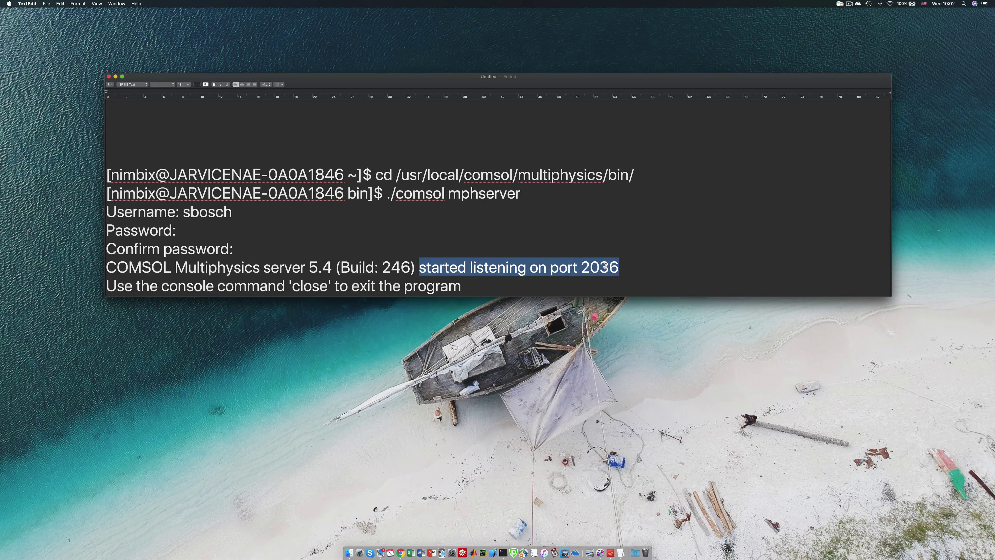
{"action": "double_click", "coordinate": [564, 267]}
{"action": "left_click_drag", "start_coordinate": [564, 266], "coordinate": [587, 267]}
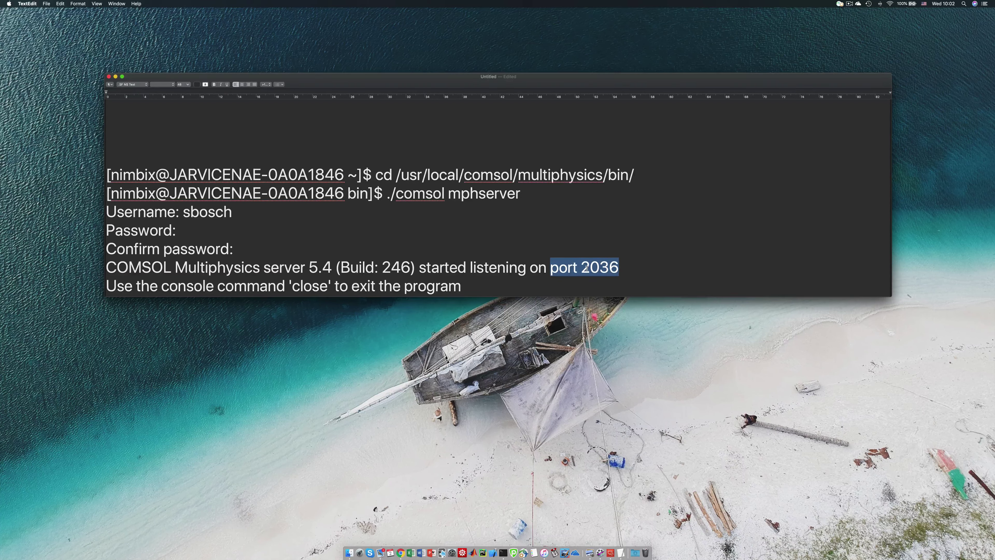
{"action": "key", "text": "ctrl+Left"}
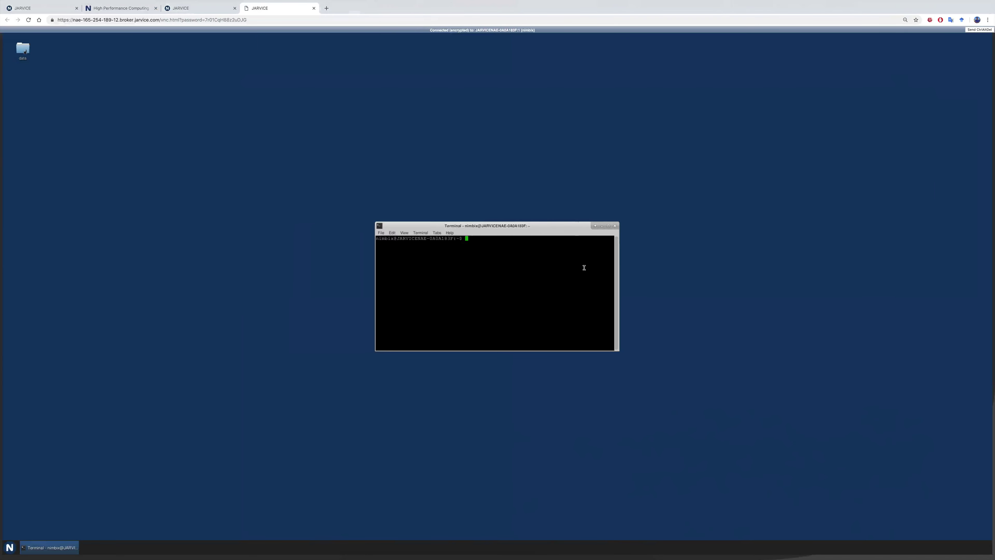
Minimize the remote Terminal window and close the JARVICE remote desktop tab
{"action": "left_click", "coordinate": [602, 226]}
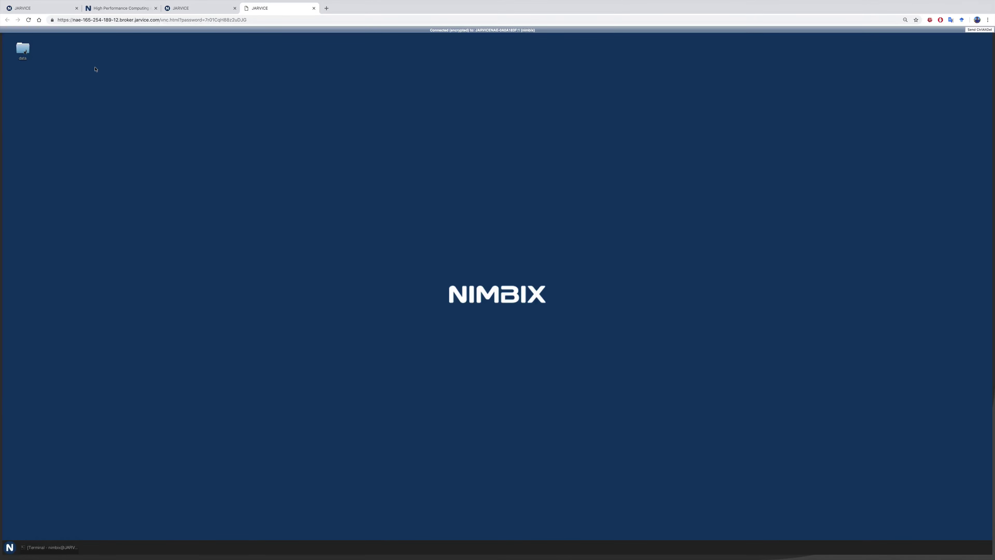
{"action": "left_click", "coordinate": [313, 9]}
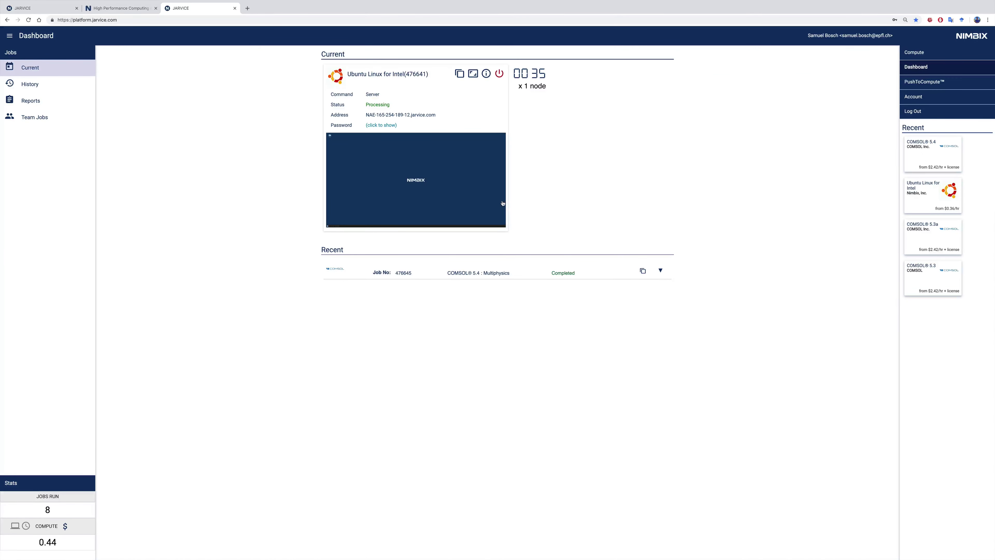
Review the completed COMSOL 5.4 job on the Dashboard, then return to the full-screen COMSOL model
{"action": "triple_click", "coordinate": [478, 274]}
{"action": "left_click", "coordinate": [379, 84]}
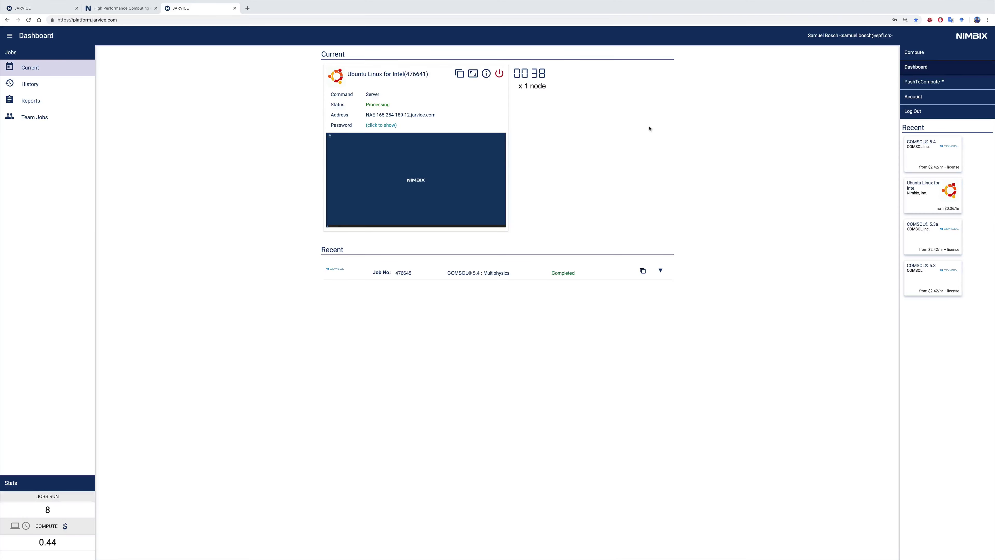
{"action": "key", "text": "ctrl+Right"}
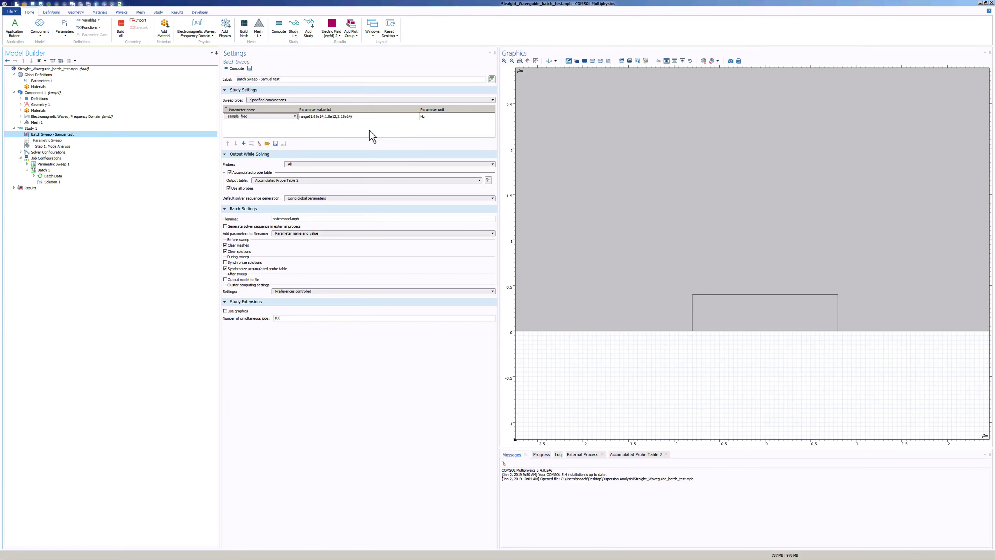
{"action": "left_click", "coordinate": [320, 119]}
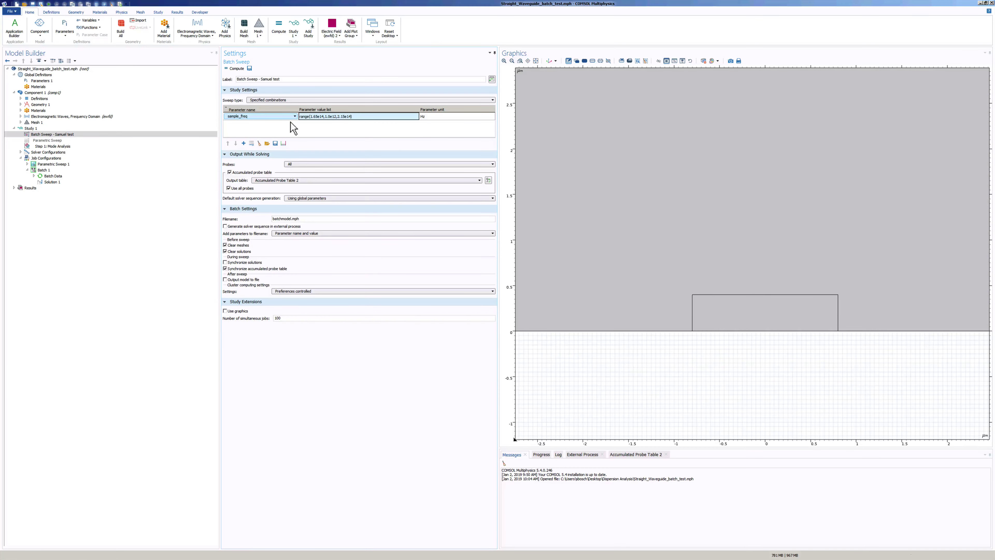
{"action": "key", "text": "ctrl+Left"}
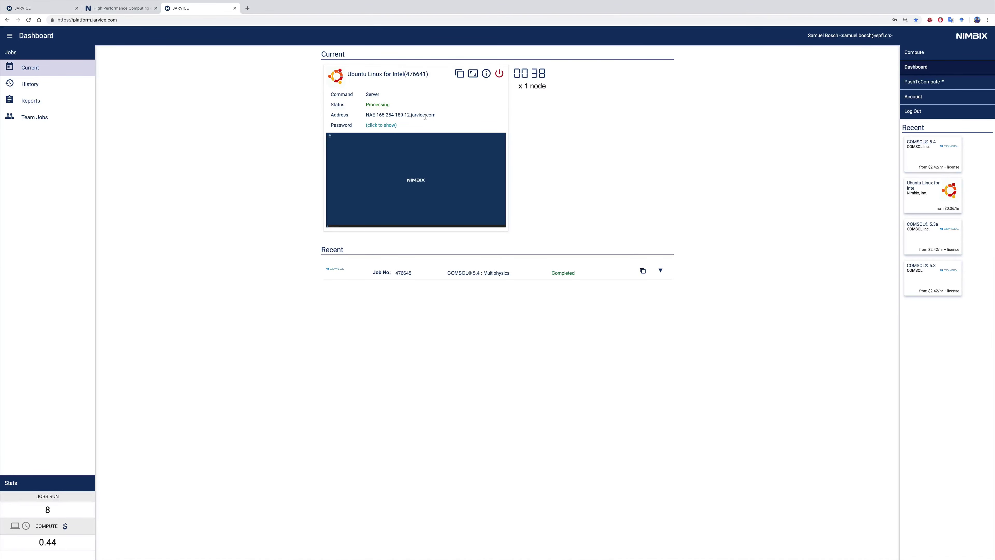
{"action": "key", "text": "ctrl+Right"}
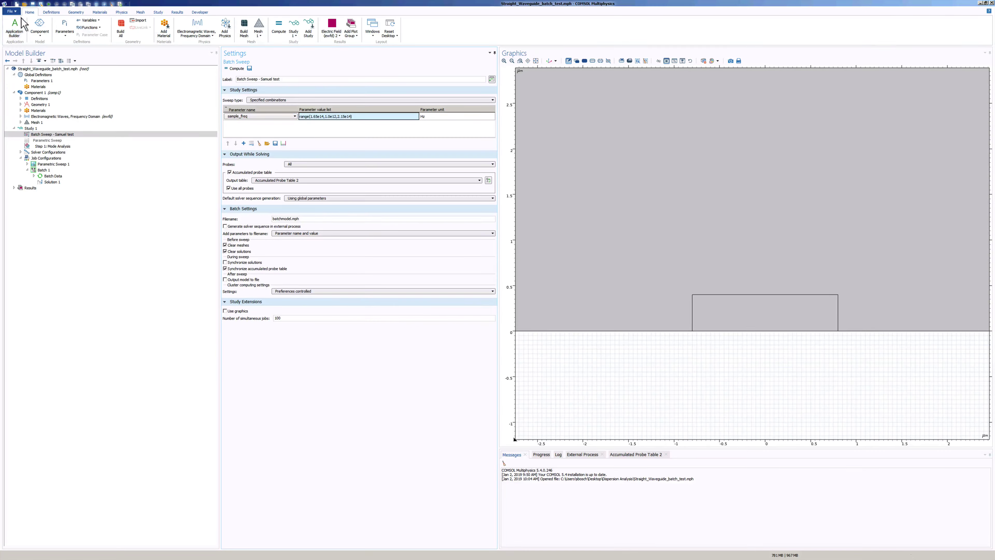
In File > COMSOL Multiphysics Server > Connect to Server, replace localhost and keep Port at Default
{"action": "left_click", "coordinate": [11, 11]}
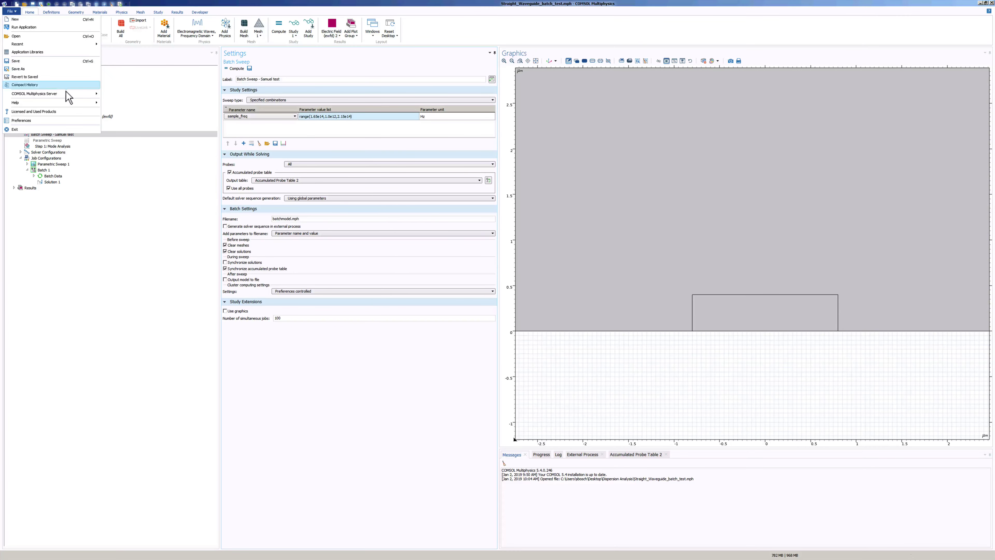
{"action": "mouse_move", "coordinate": [64, 97]}
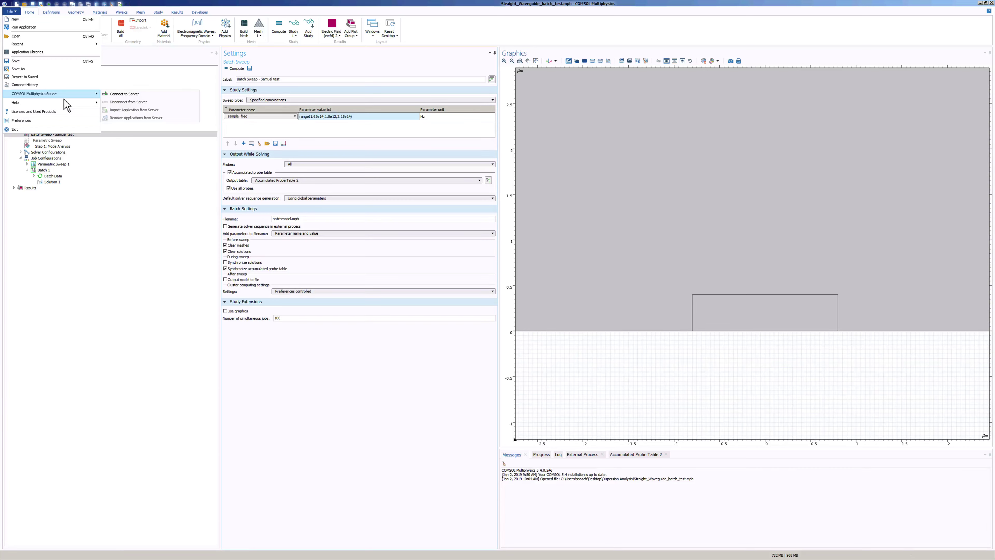
{"action": "left_click", "coordinate": [118, 94]}
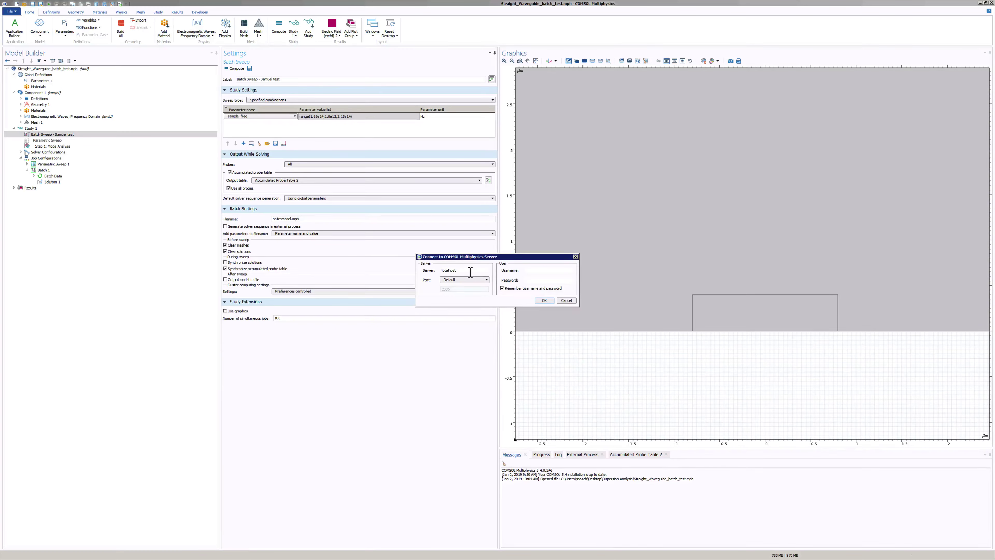
{"action": "double_click", "coordinate": [470, 270]}
{"action": "left_click", "coordinate": [468, 280]}
{"action": "left_click", "coordinate": [469, 285]}
{"action": "left_click", "coordinate": [468, 279]}
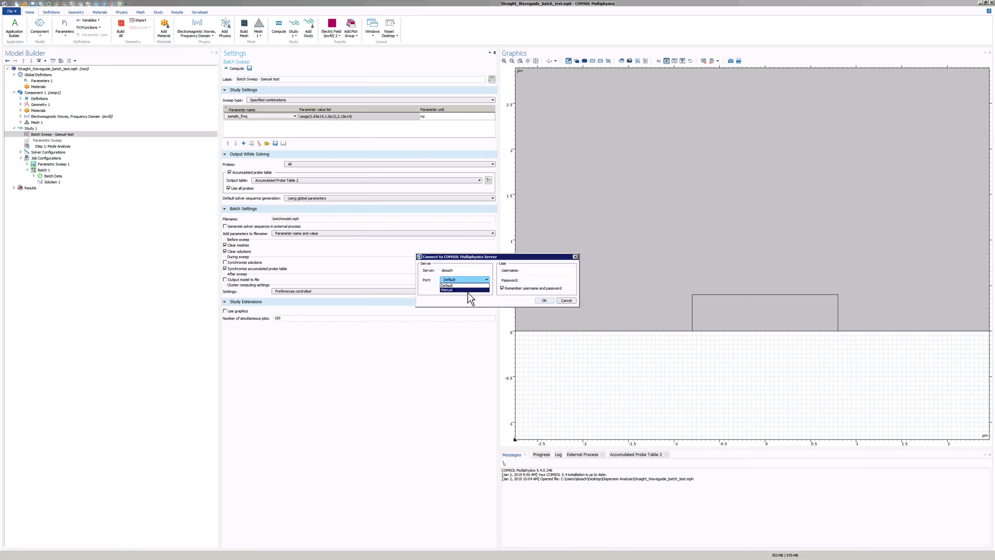
{"action": "double_click", "coordinate": [468, 292]}
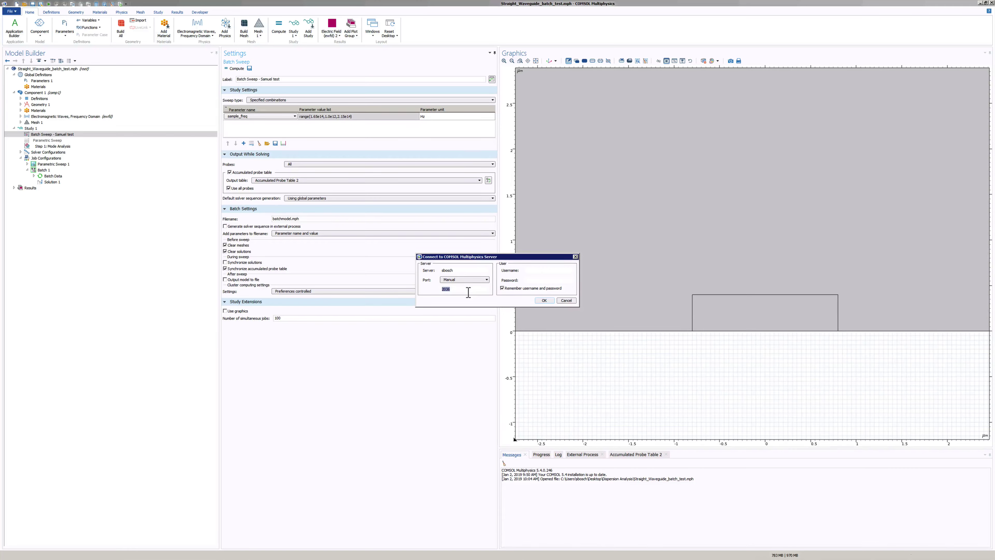
{"action": "left_click", "coordinate": [475, 280]}
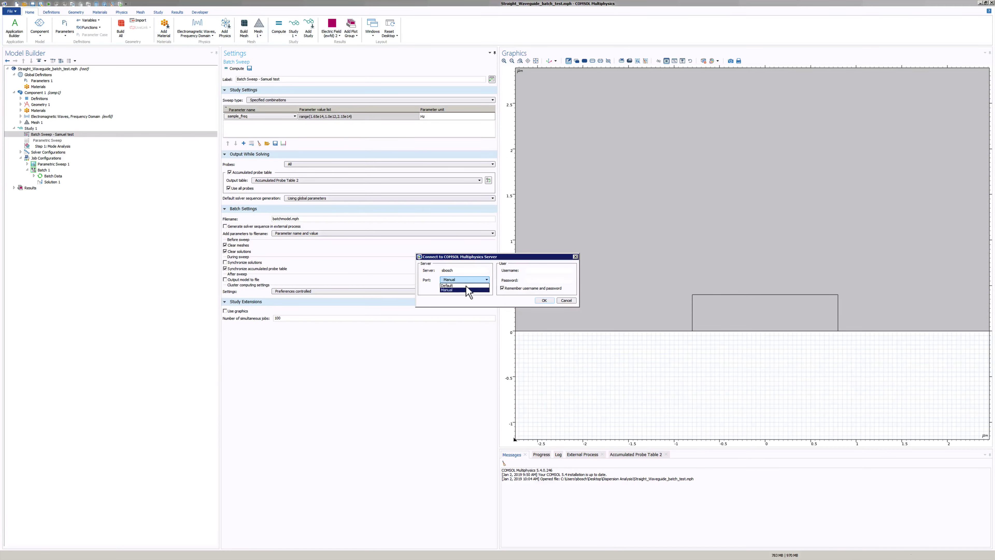
{"action": "left_click", "coordinate": [465, 286]}
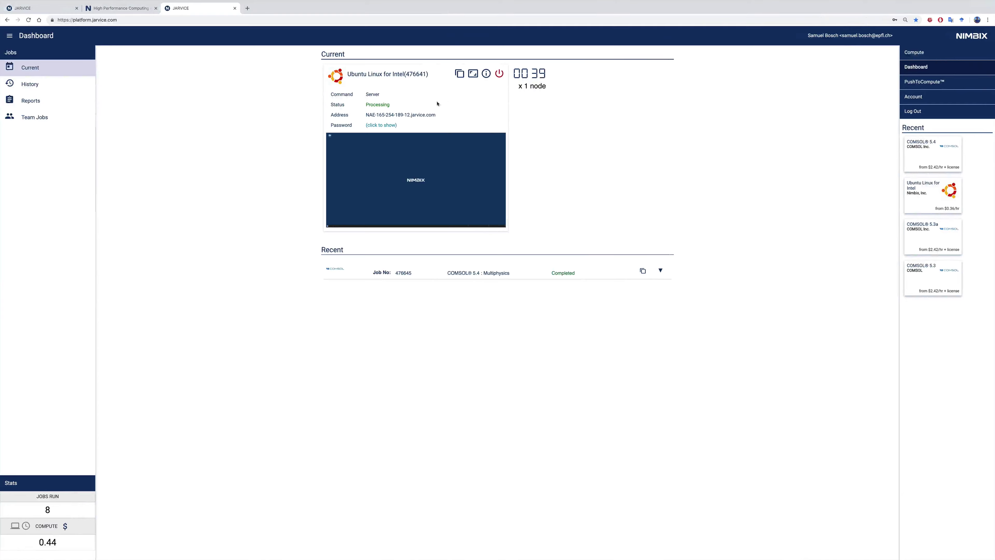
Copy the JARVICE job's server address and paste it into COMSOL's Username field
{"action": "left_click", "coordinate": [359, 180]}
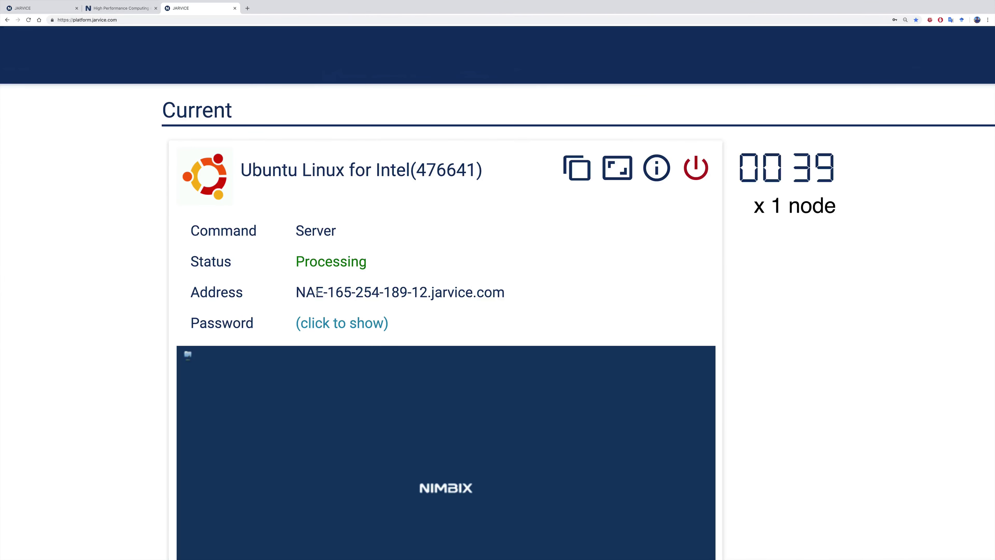
{"action": "left_click_drag", "start_coordinate": [297, 292], "coordinate": [480, 289]}
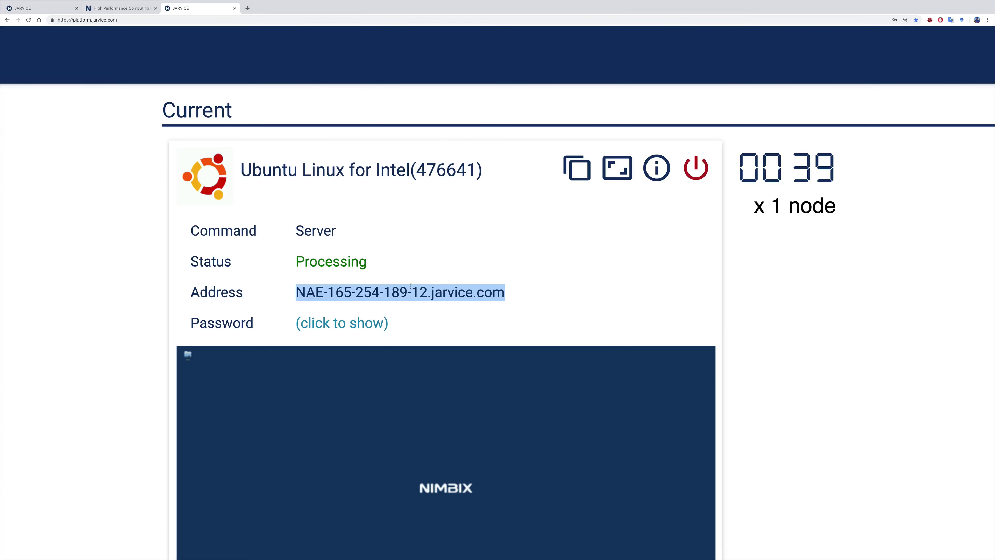
{"action": "right_click", "coordinate": [386, 290]}
{"action": "left_click", "coordinate": [403, 291]}
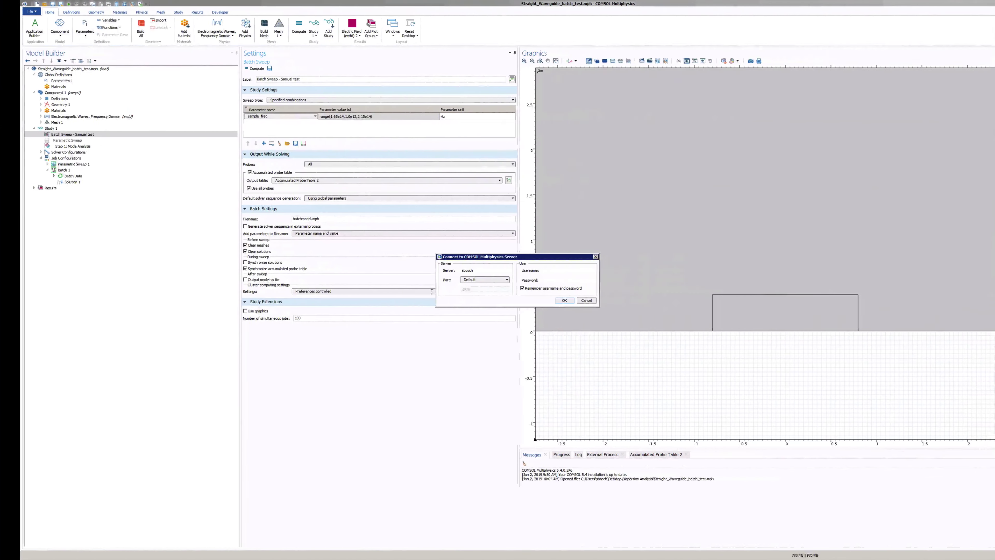
{"action": "left_click", "coordinate": [553, 270]}
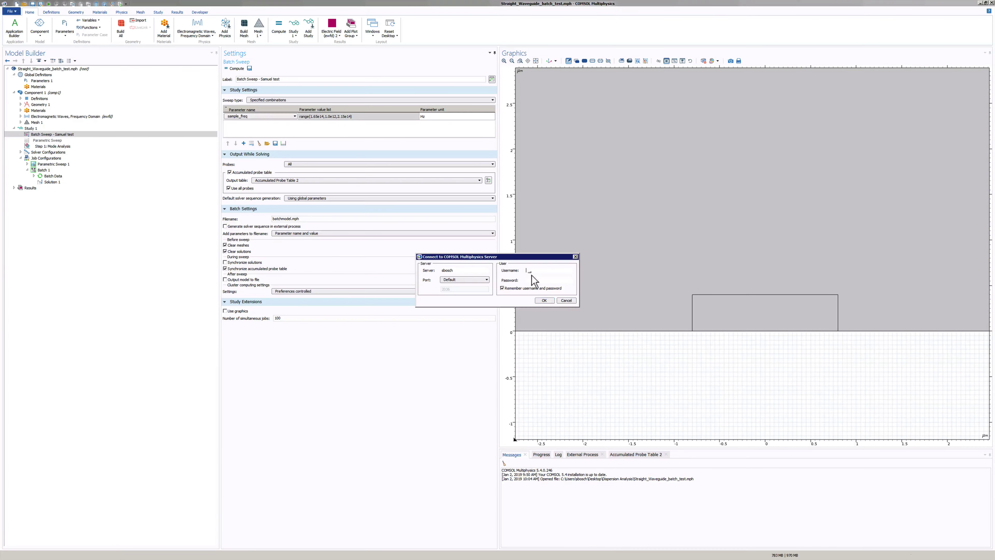
{"action": "right_click", "coordinate": [550, 272]}
{"action": "left_click", "coordinate": [543, 292]}
Reveal and copy the JARVICE job's password
{"action": "left_click", "coordinate": [542, 280]}
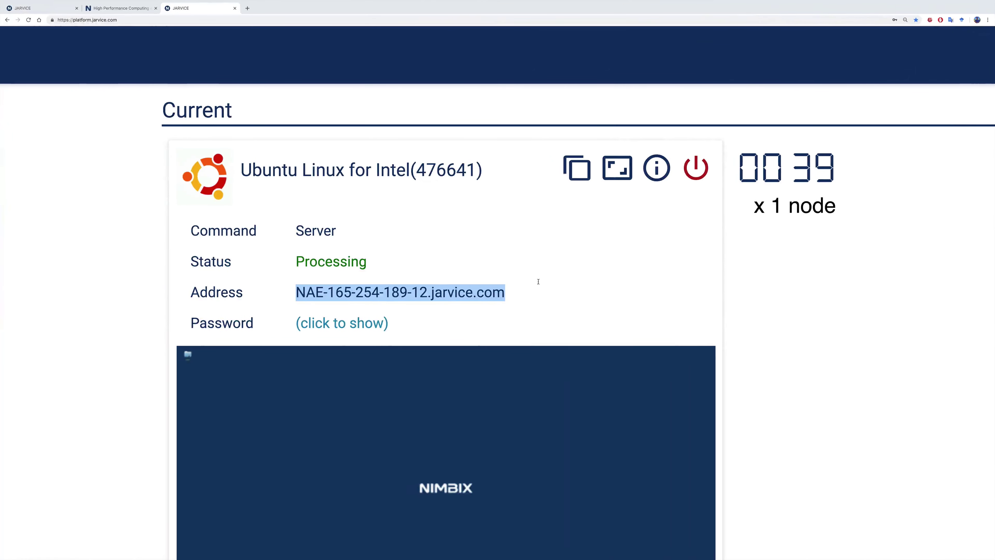
{"action": "left_click", "coordinate": [336, 323]}
{"action": "double_click", "coordinate": [335, 324]}
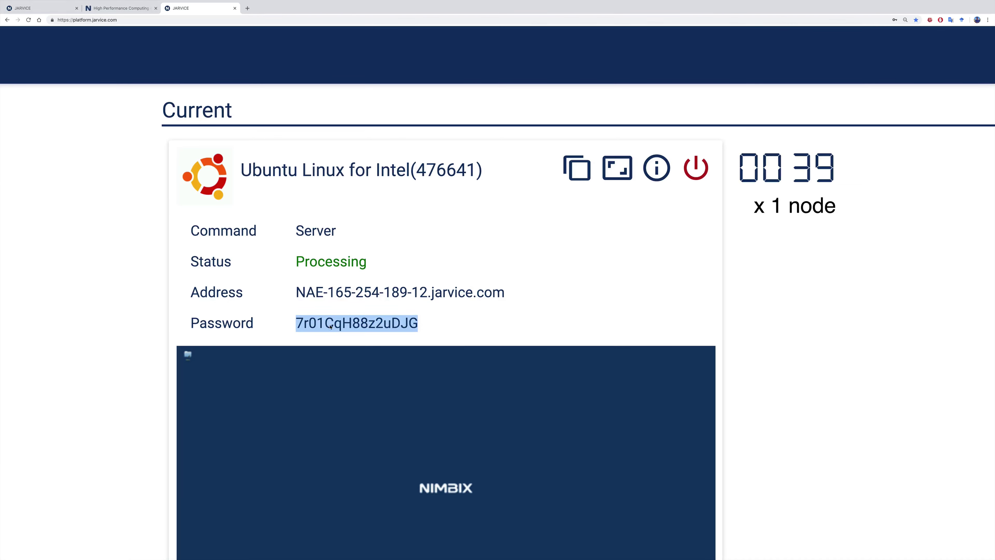
{"action": "right_click", "coordinate": [331, 324]}
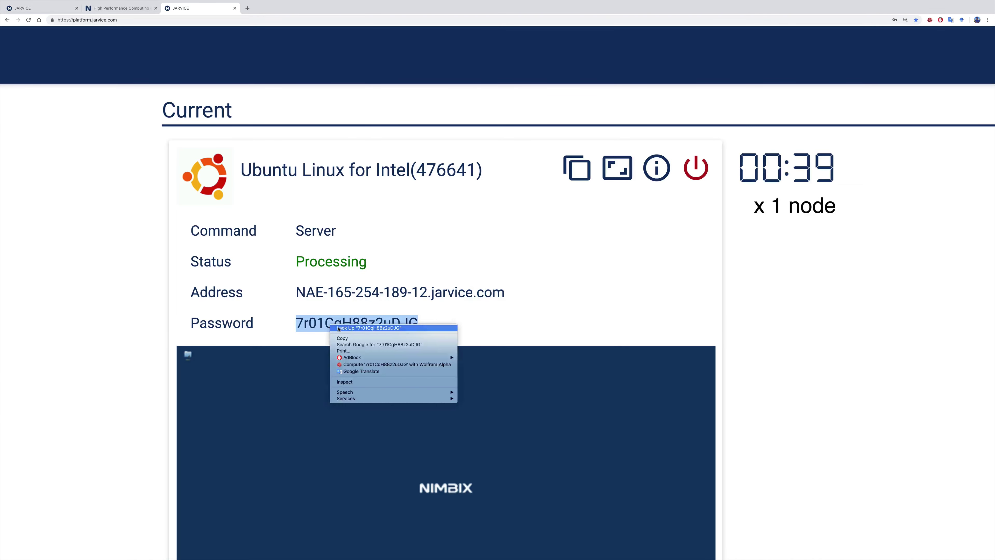
{"action": "left_click", "coordinate": [351, 339]}
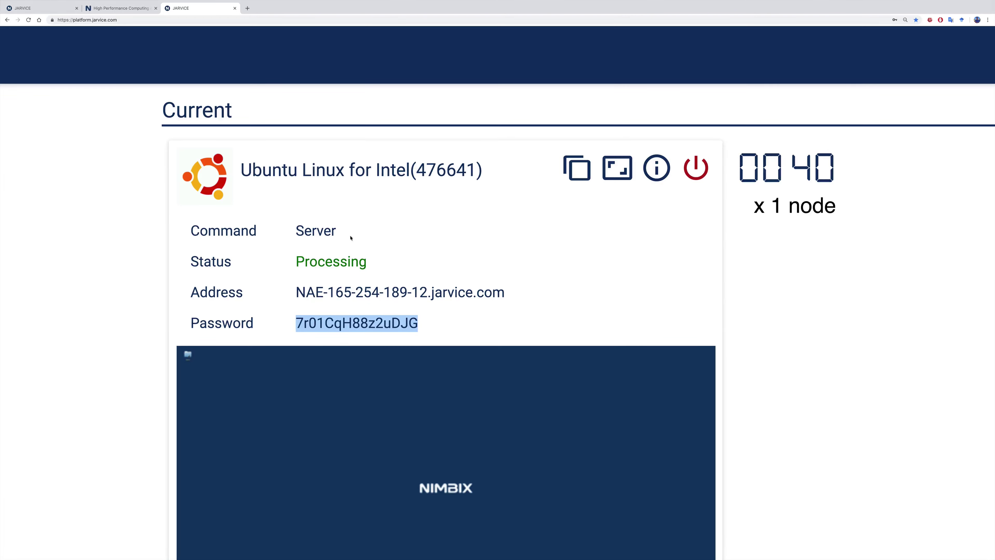
{"action": "left_click", "coordinate": [380, 320]}
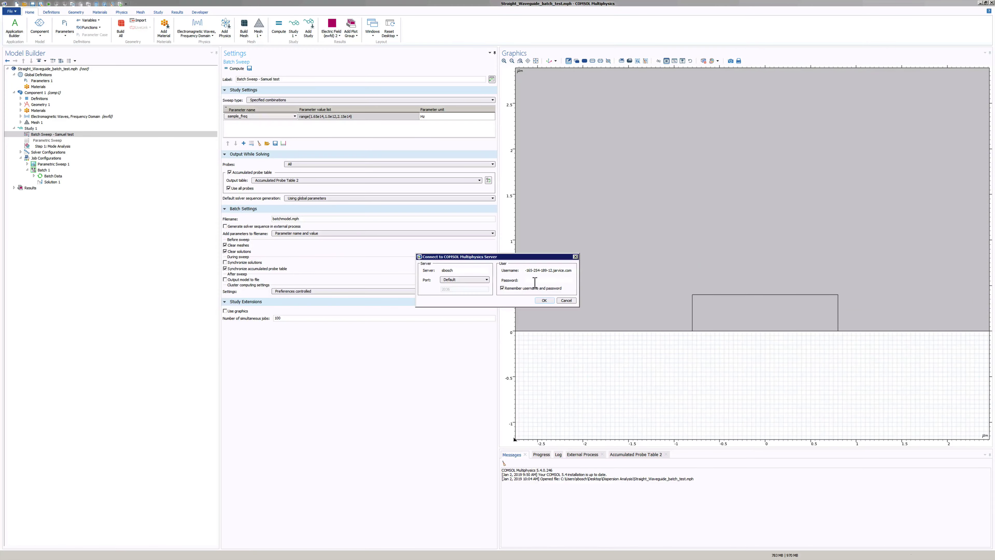
Paste the job password and try connecting; dismiss the 'Failed to connect to server' error and close the dialog
{"action": "key", "text": "ctrl+v"}
{"action": "left_click", "coordinate": [547, 303]}
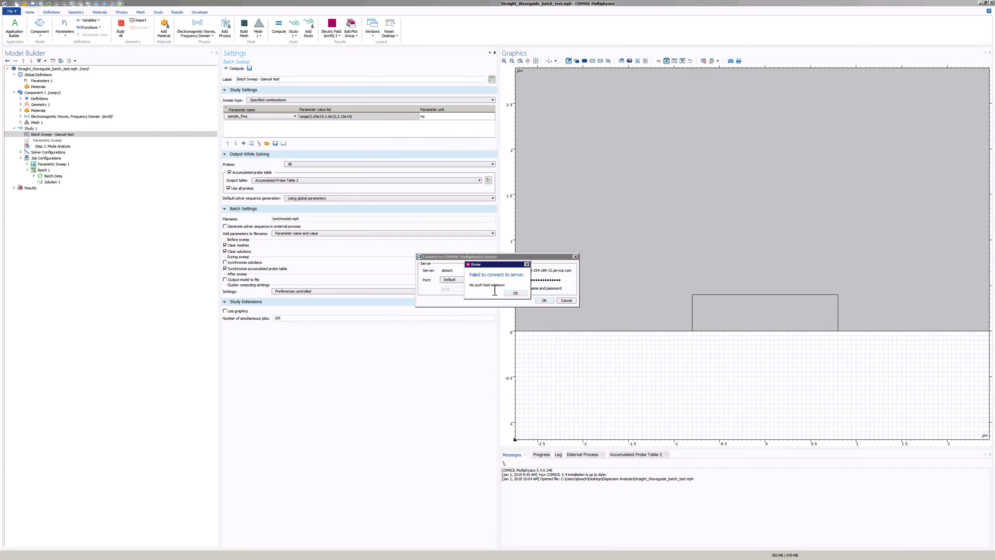
{"action": "left_click", "coordinate": [515, 293]}
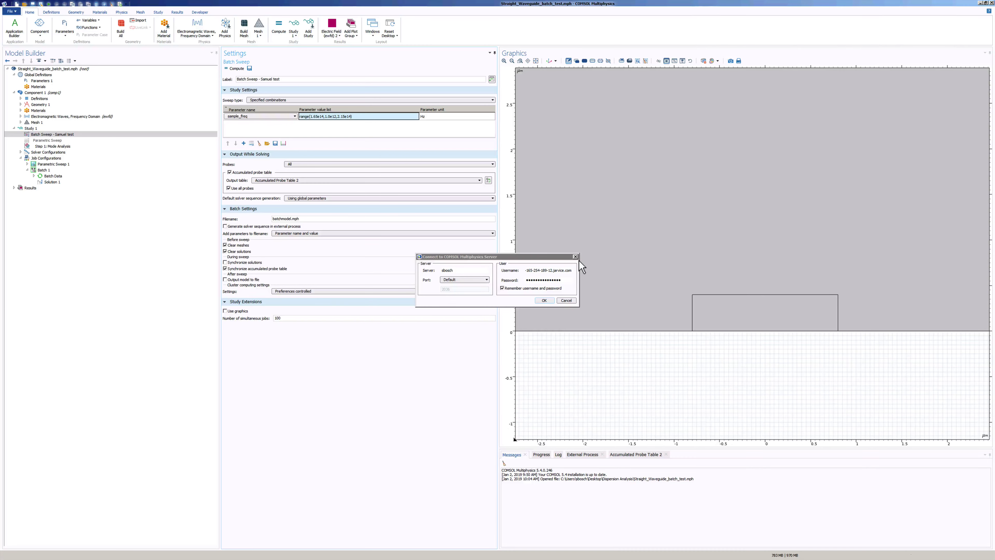
{"action": "key", "text": "Escape"}
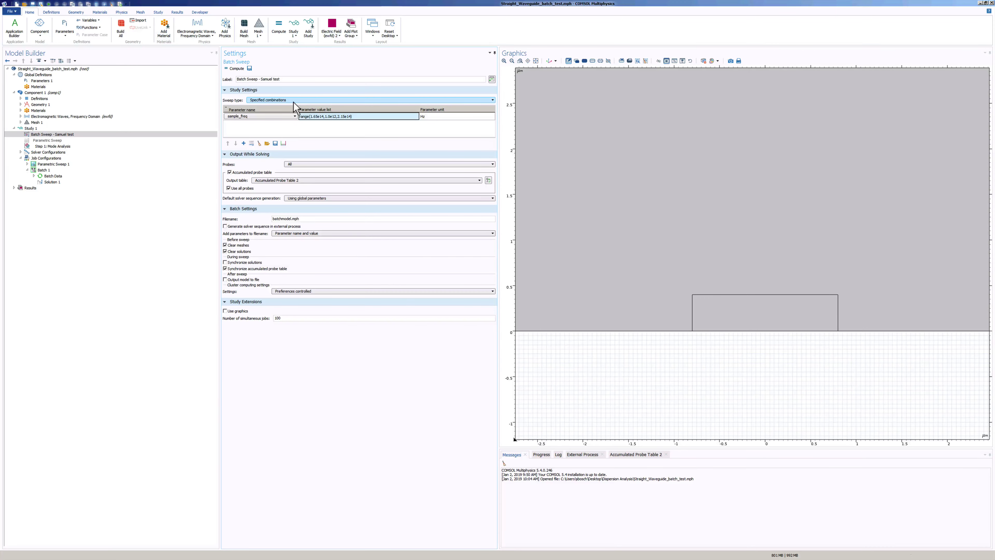
Click below the parameter table to commit the sample_freq value list
{"action": "left_click", "coordinate": [328, 135]}
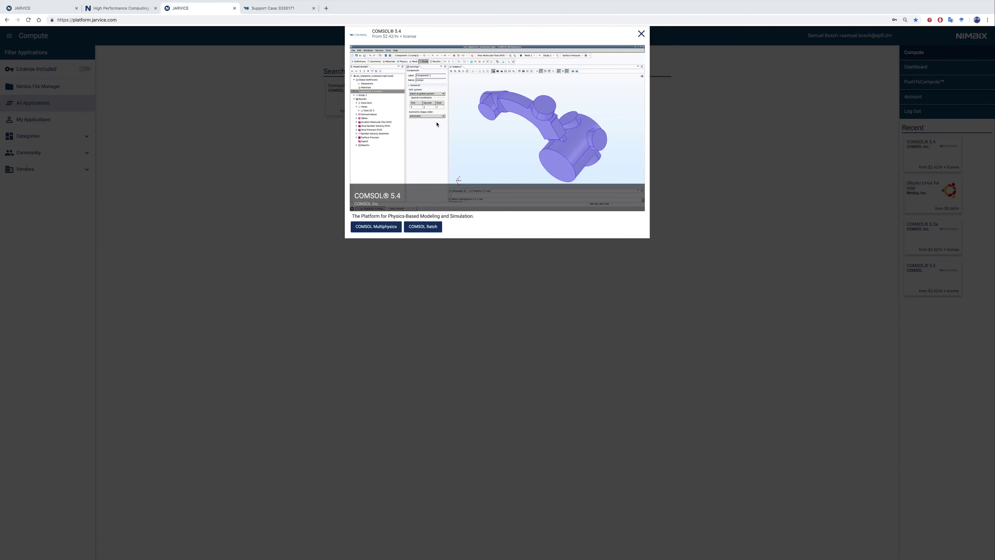
Try the 20-core Skylake n9 machine type with fewer cores for COMSOL Multiphysics, then close the form unsubmitted
{"action": "left_click", "coordinate": [372, 228]}
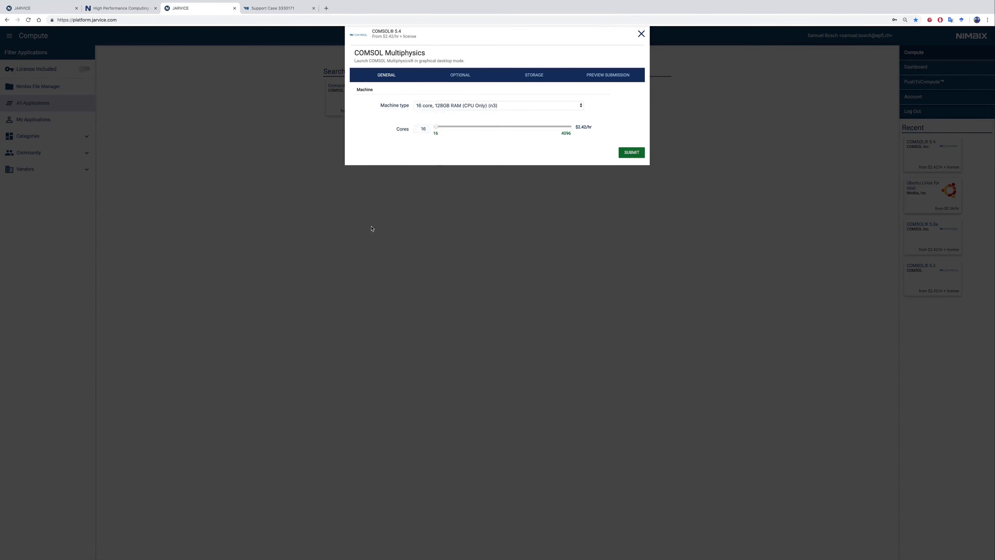
{"action": "left_click", "coordinate": [462, 107]}
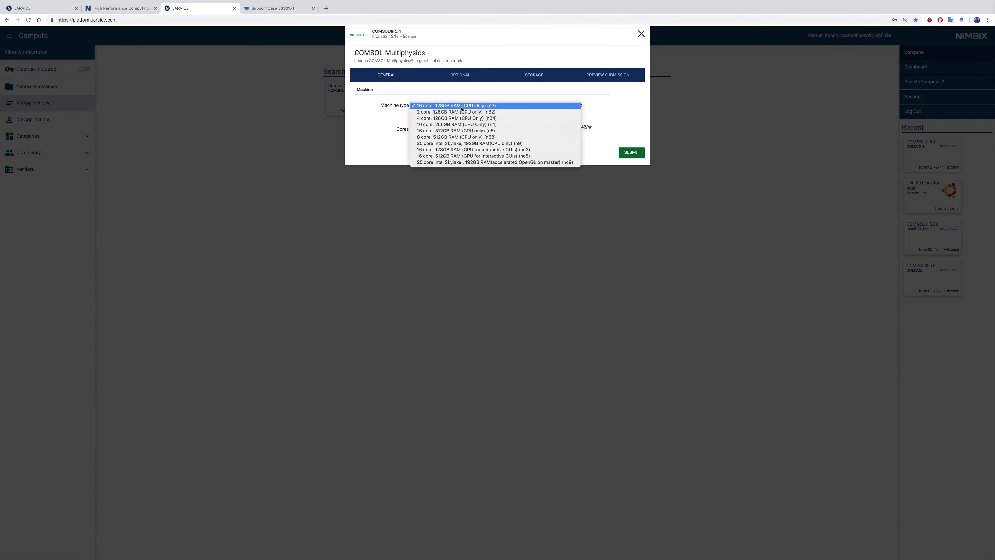
{"action": "left_click", "coordinate": [444, 144]}
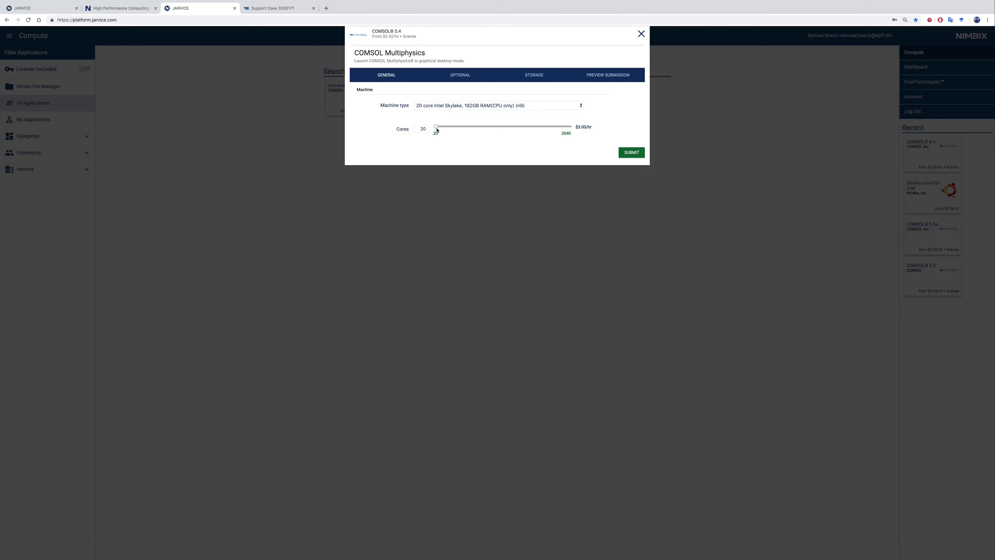
{"action": "left_click", "coordinate": [439, 127]}
{"action": "left_click_drag", "start_coordinate": [440, 129], "coordinate": [439, 129]}
{"action": "left_click", "coordinate": [641, 35]}
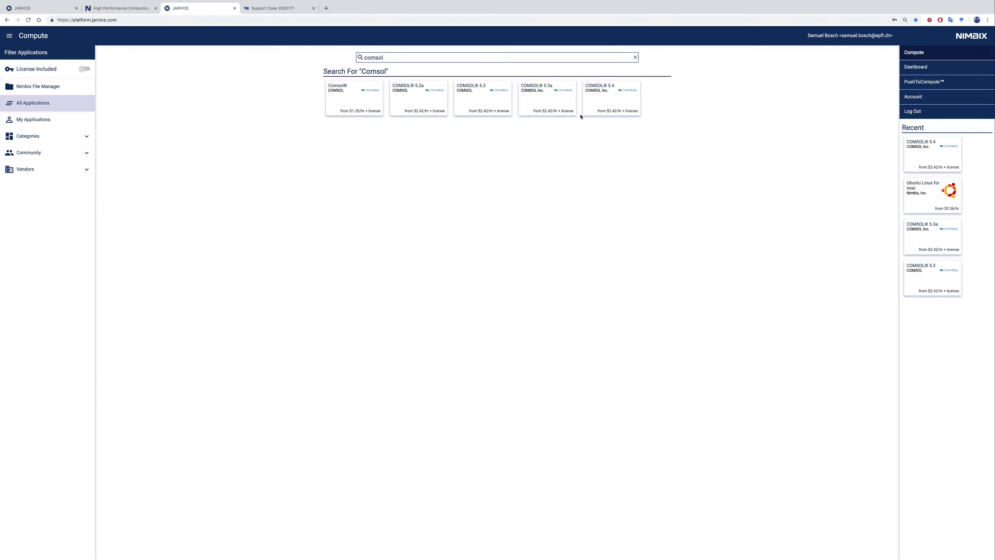
{"action": "key", "text": "ctrl+Right"}
{"action": "key", "text": "ctrl+Left"}
{"action": "scroll", "coordinate": [519, 201], "scroll_direction": "left", "scroll_amount": 5}
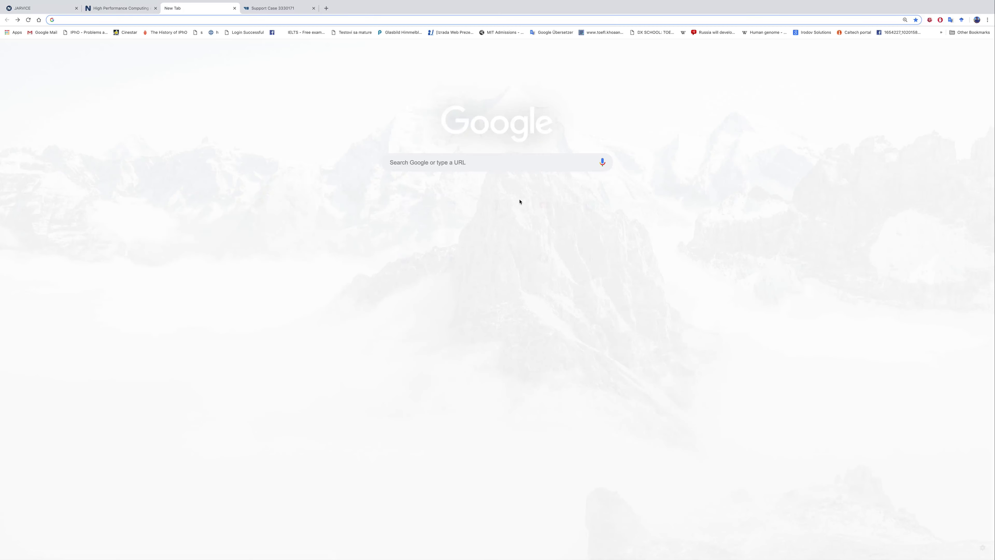
Switch back to the desktop space running COMSOL Multiphysics
{"action": "key", "text": "ctrl+Left"}
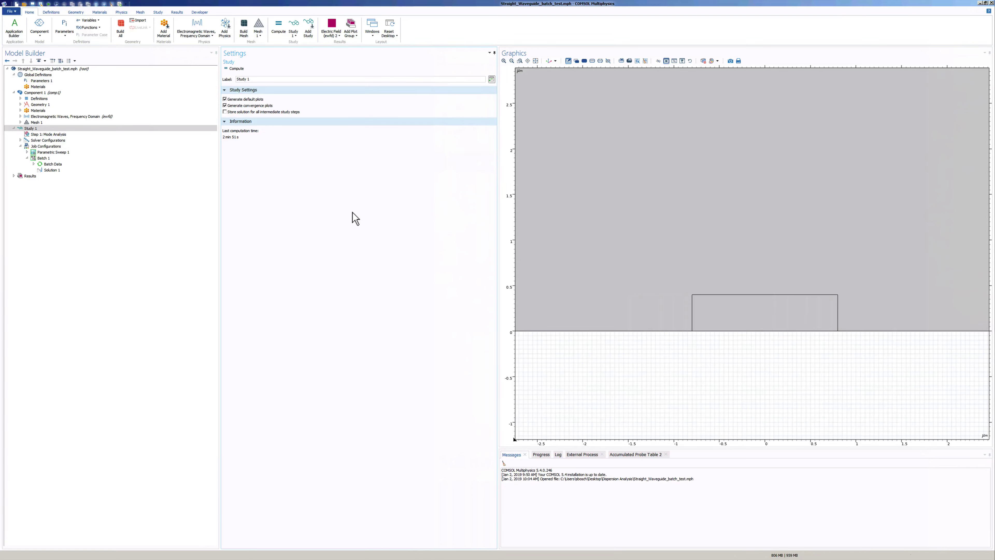
Enable Advanced Study Options in the Model Builder, then add a Parametric Sweep node under Study 1
{"action": "left_click", "coordinate": [42, 60]}
{"action": "left_click", "coordinate": [65, 116]}
{"action": "left_click", "coordinate": [49, 64]}
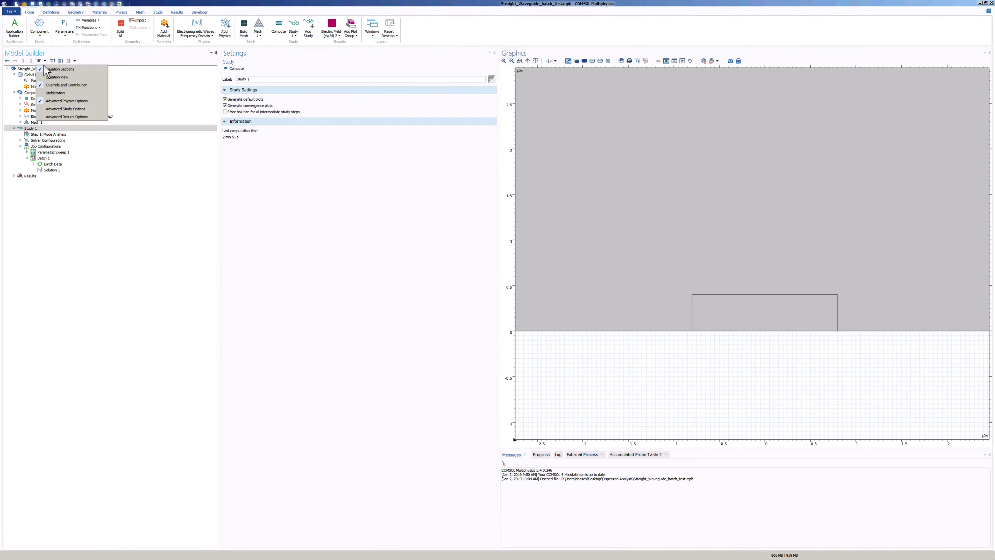
{"action": "left_click", "coordinate": [70, 114]}
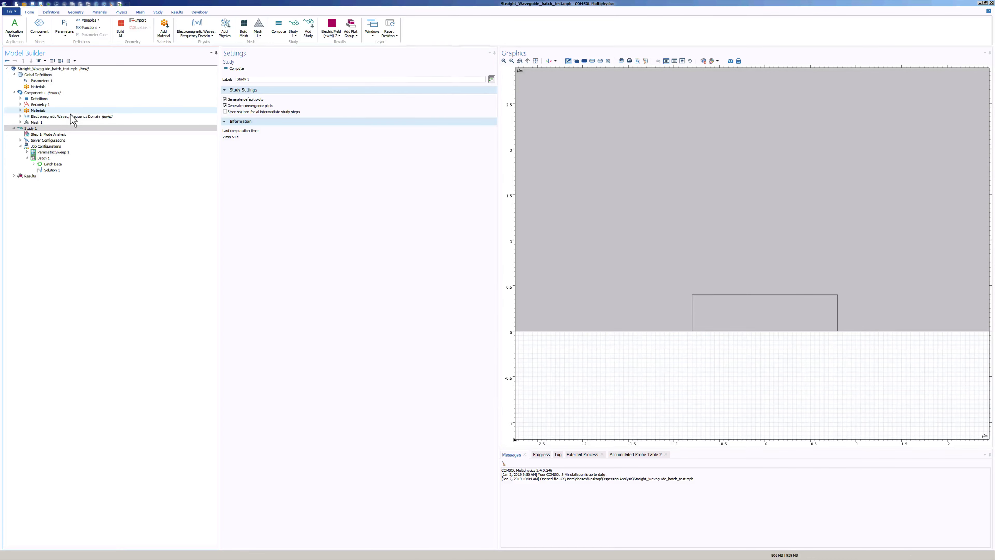
{"action": "right_click", "coordinate": [43, 130]}
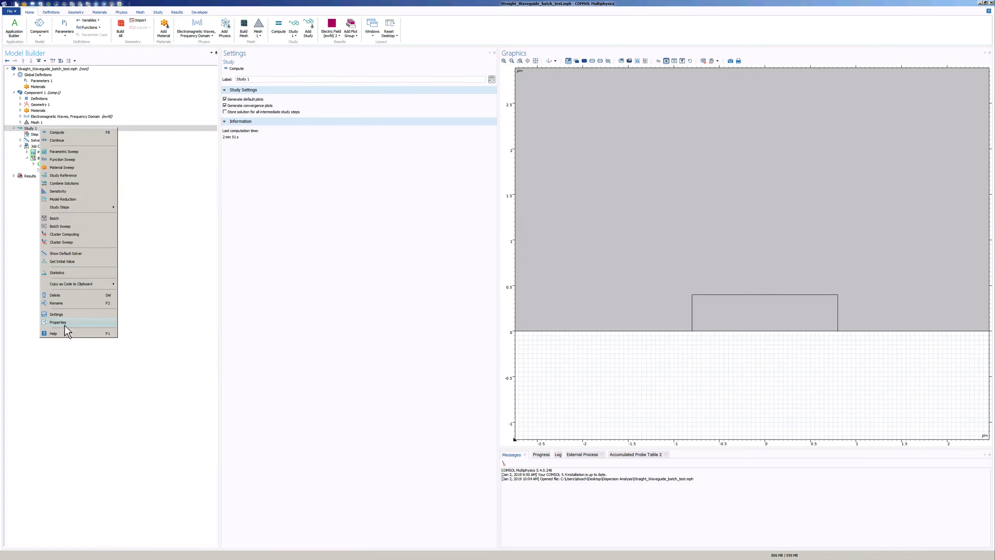
{"action": "left_click", "coordinate": [79, 152]}
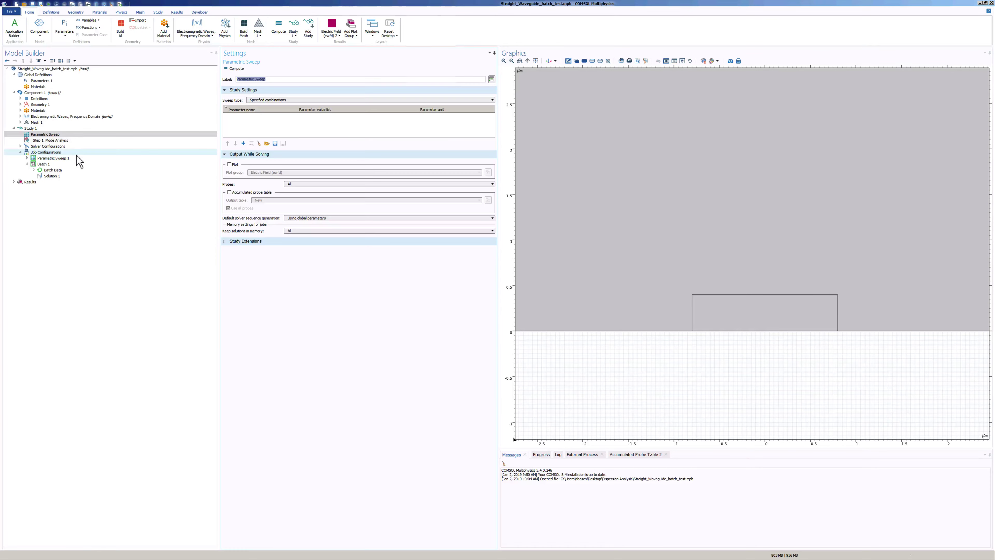
Add a sample_freq row with values range(1.65e14,1.0e12,2.15e14) Hz and commit the list
{"action": "left_click", "coordinate": [61, 136]}
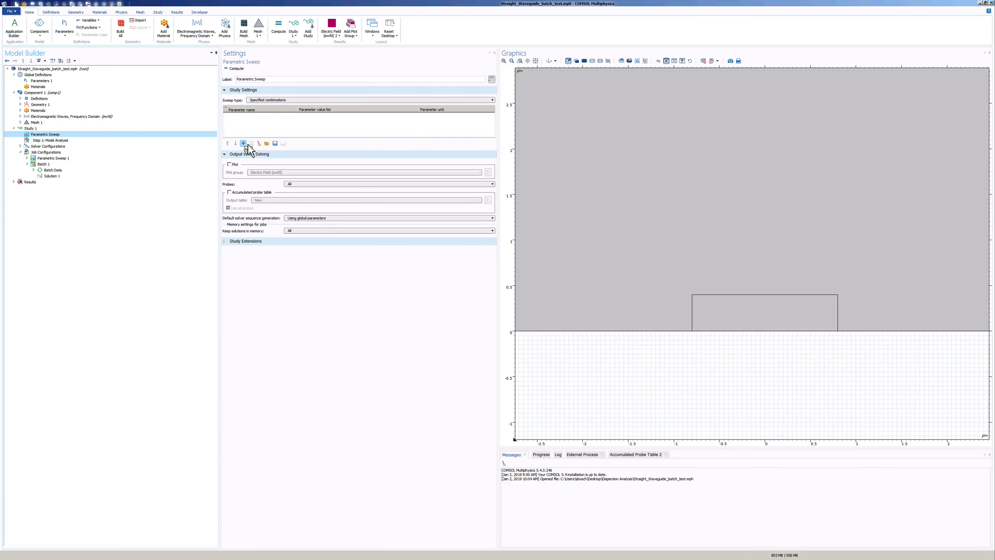
{"action": "left_click", "coordinate": [244, 144]}
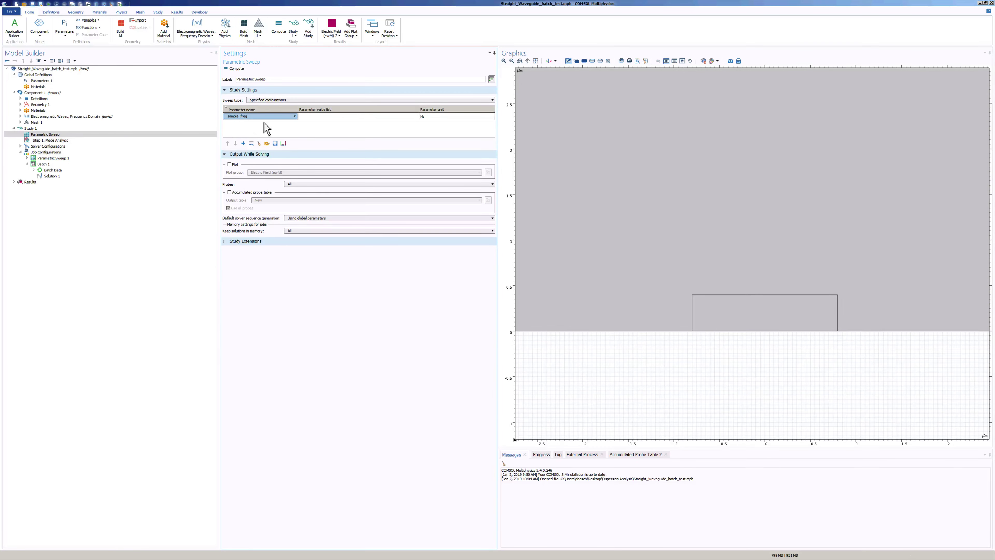
{"action": "left_click", "coordinate": [317, 118]}
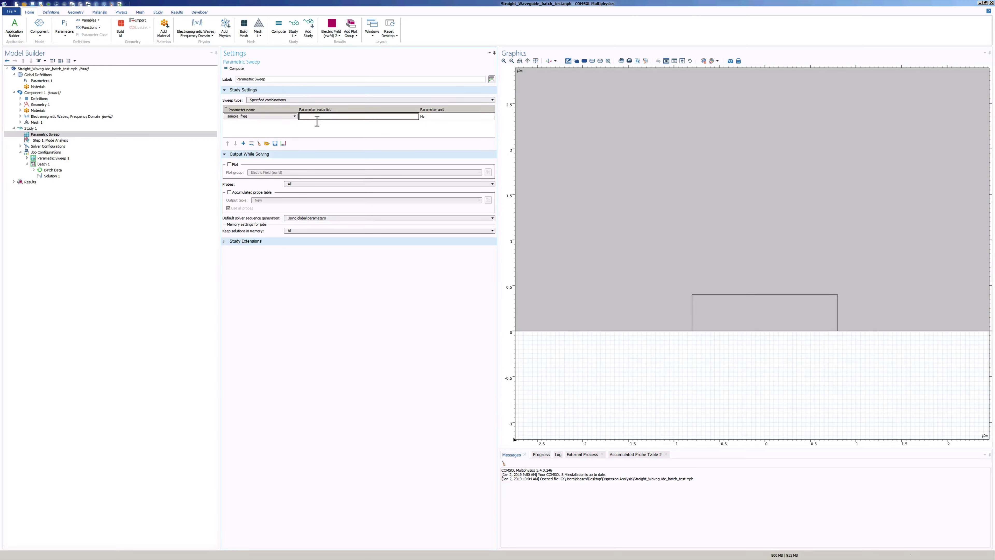
{"action": "right_click", "coordinate": [316, 121]}
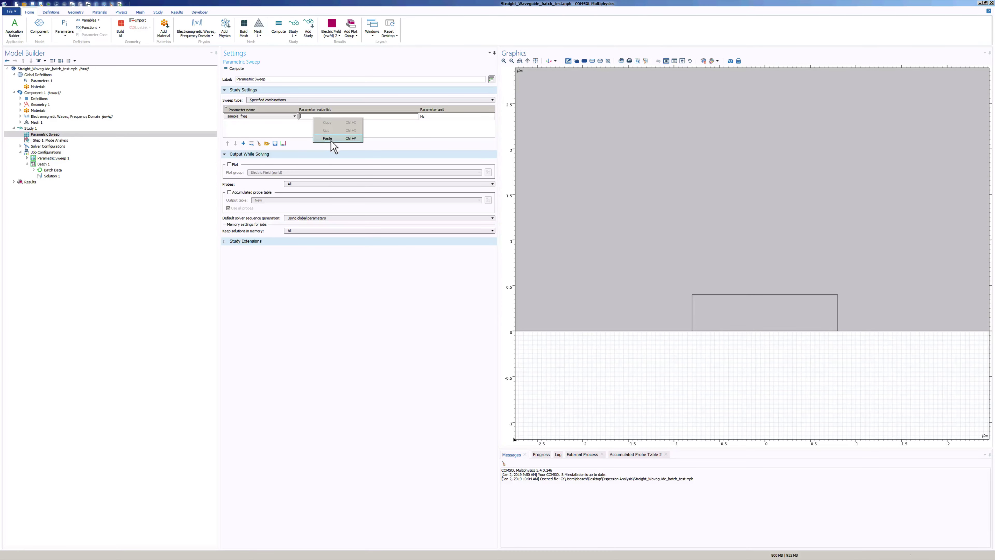
{"action": "left_click", "coordinate": [331, 139]}
{"action": "double_click", "coordinate": [310, 117]}
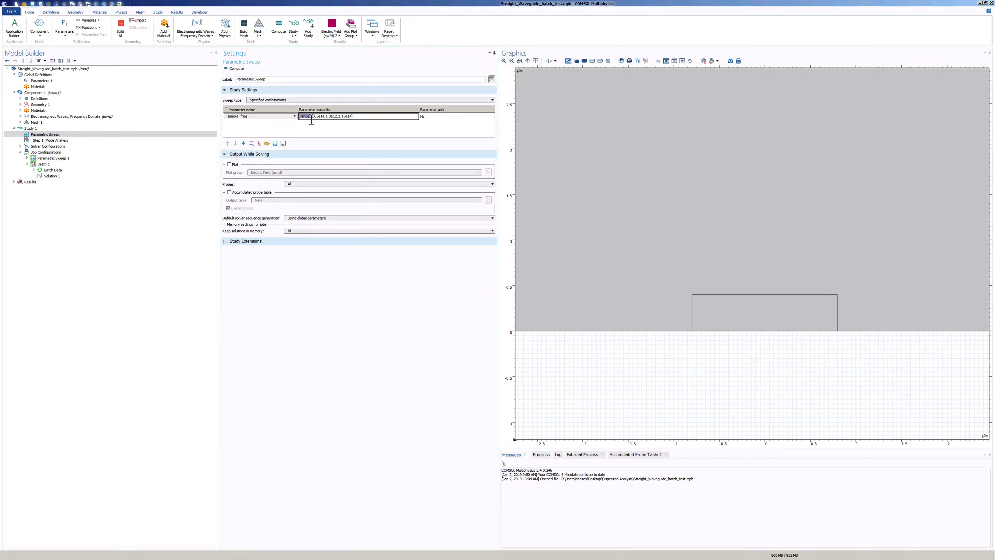
{"action": "double_click", "coordinate": [318, 116]}
{"action": "left_click_drag", "start_coordinate": [355, 117], "coordinate": [315, 117]}
{"action": "left_click", "coordinate": [374, 117]}
{"action": "left_click", "coordinate": [380, 127]}
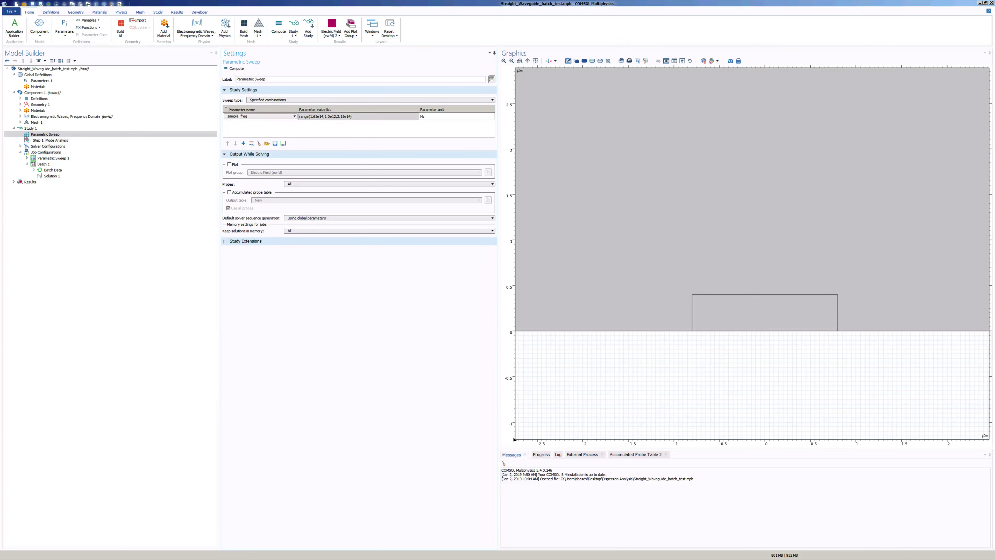
{"action": "key", "text": "ctrl+Up"}
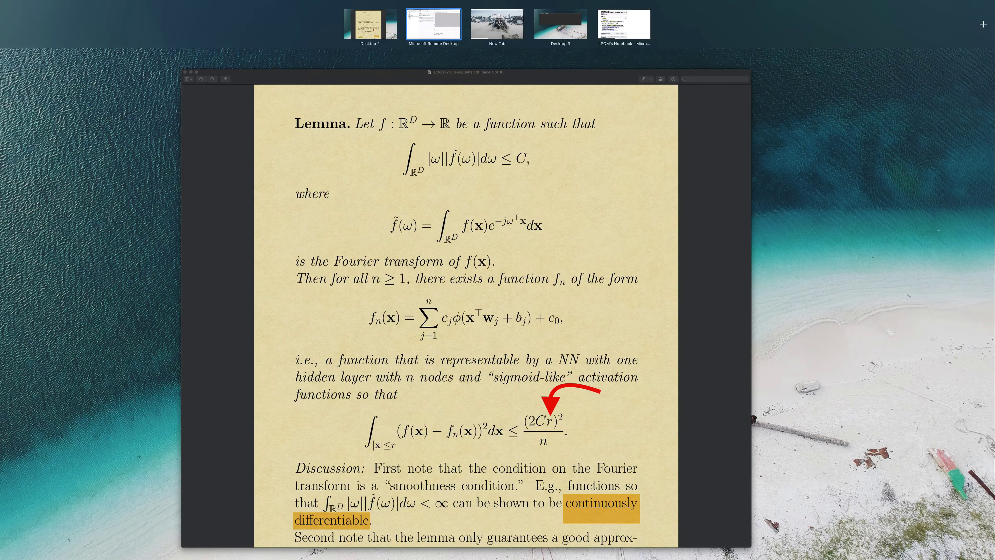
{"action": "key", "text": "ctrl+Up"}
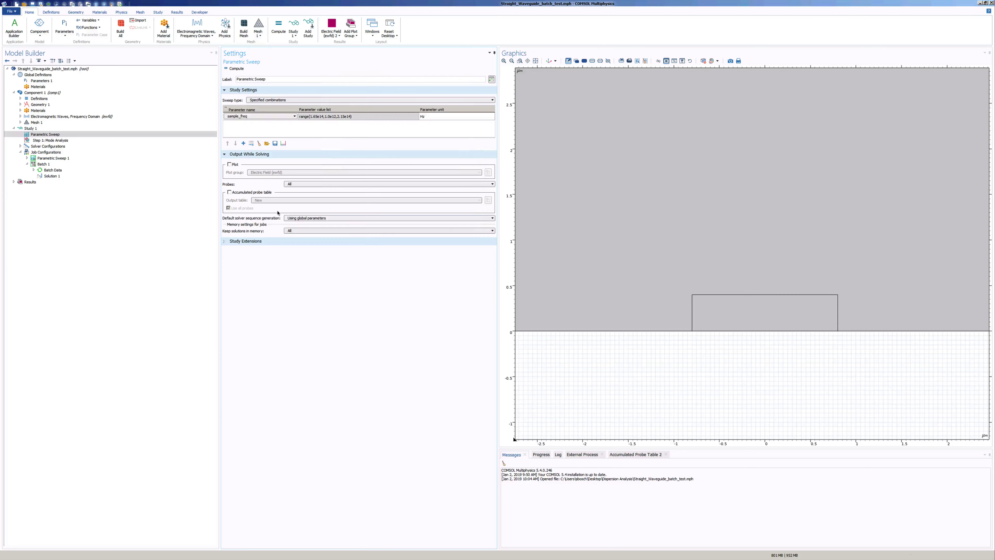
Delete the Parametric Sweep node from Study 1 and confirm the removal
{"action": "left_click", "coordinate": [229, 244]}
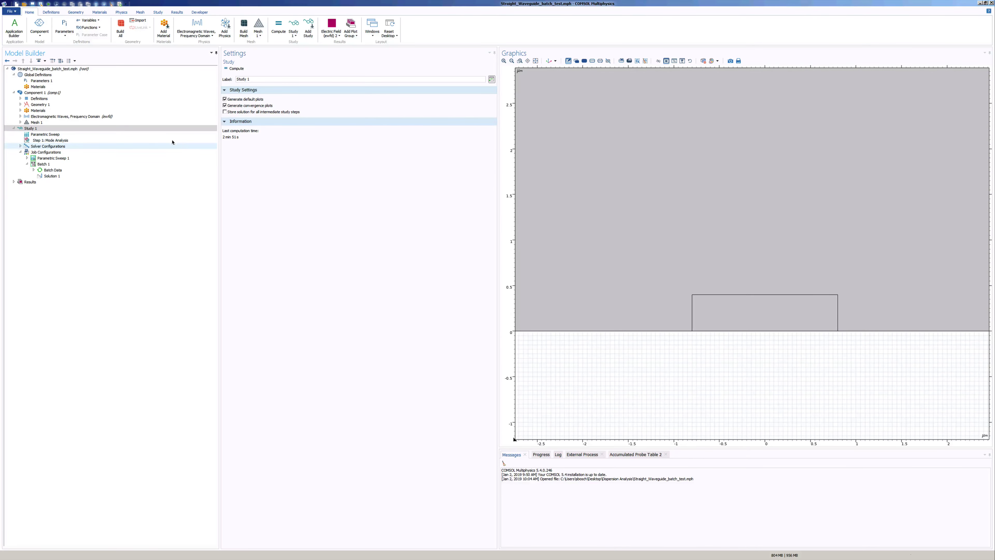
{"action": "left_click", "coordinate": [148, 134]}
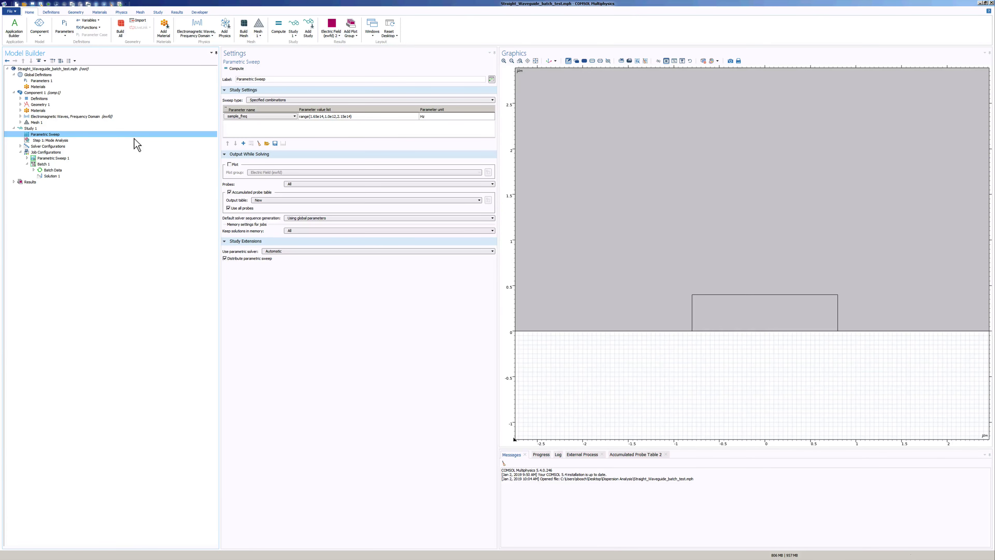
{"action": "right_click", "coordinate": [136, 144]}
{"action": "left_click", "coordinate": [177, 167]}
{"action": "left_click", "coordinate": [516, 304]}
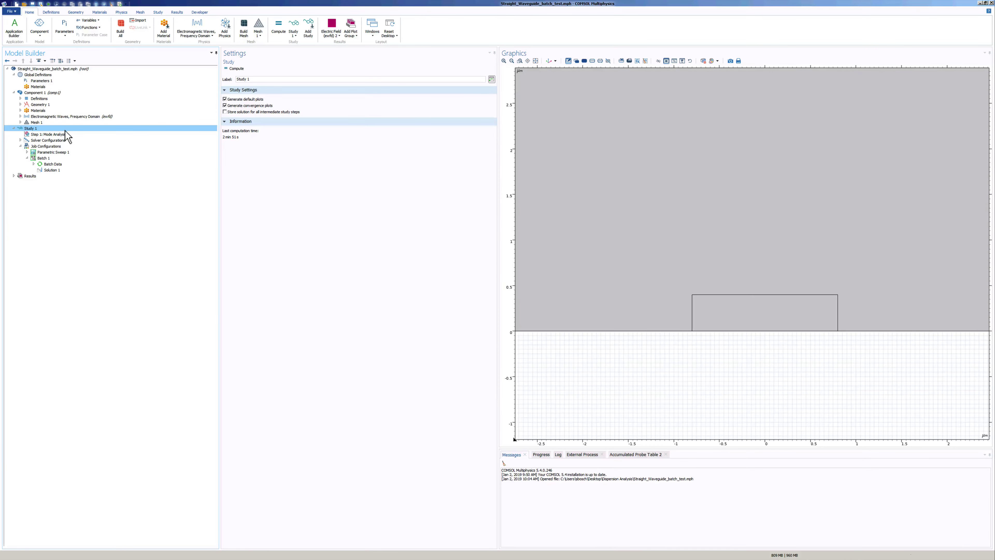
Add a Cluster Sweep to Study 1 with a sample_freq parameter row
{"action": "right_click", "coordinate": [66, 135]}
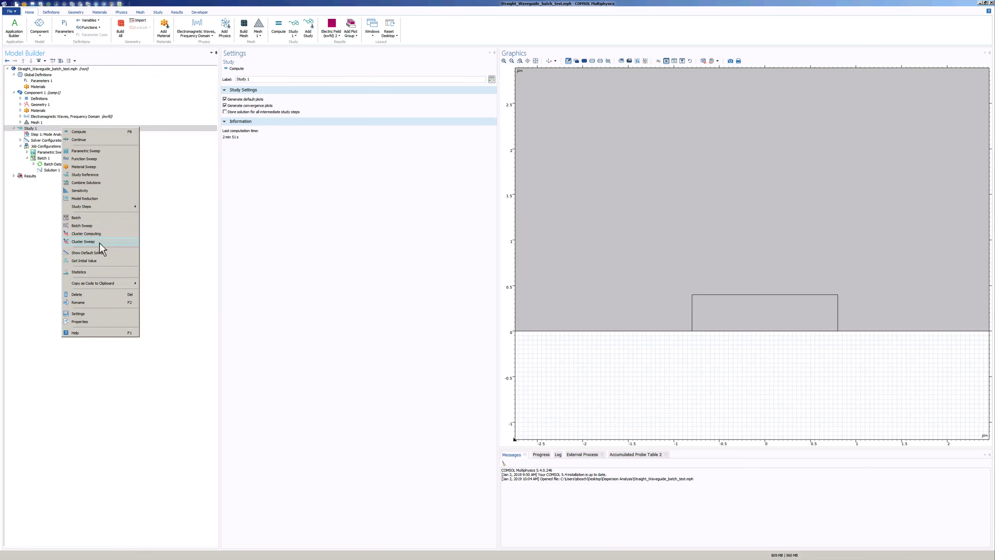
{"action": "left_click", "coordinate": [84, 244]}
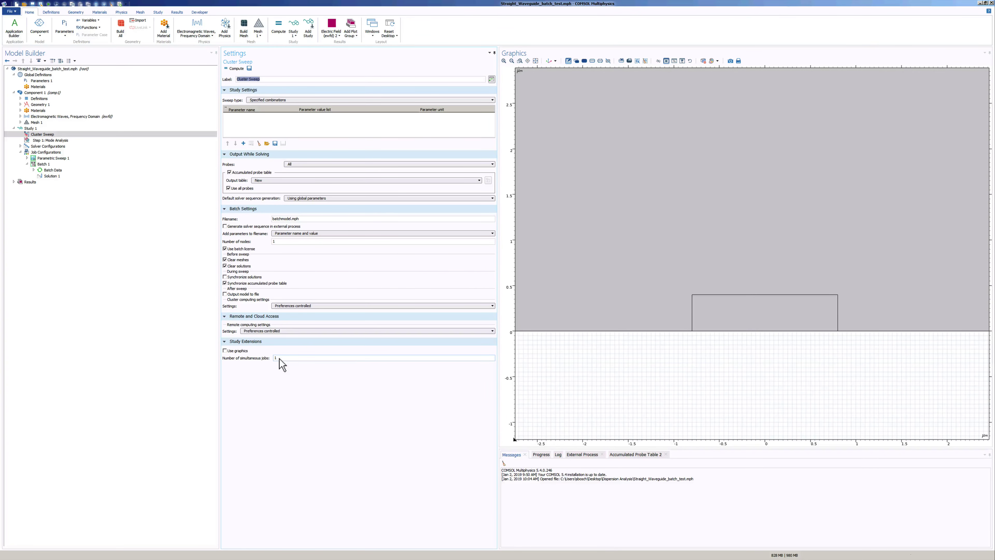
{"action": "left_click", "coordinate": [253, 129]}
{"action": "left_click", "coordinate": [246, 145]}
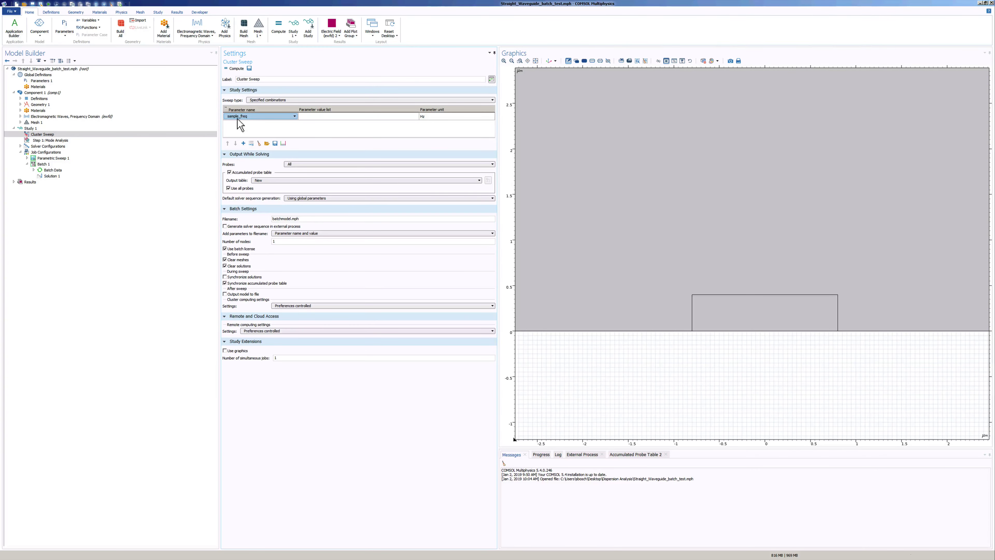
Paste range(1.65e14,1.0e12,2.15e14) Hz as sample_freq values; review 1 node and 1 simultaneous job
{"action": "left_click", "coordinate": [312, 117]}
{"action": "right_click", "coordinate": [313, 118]}
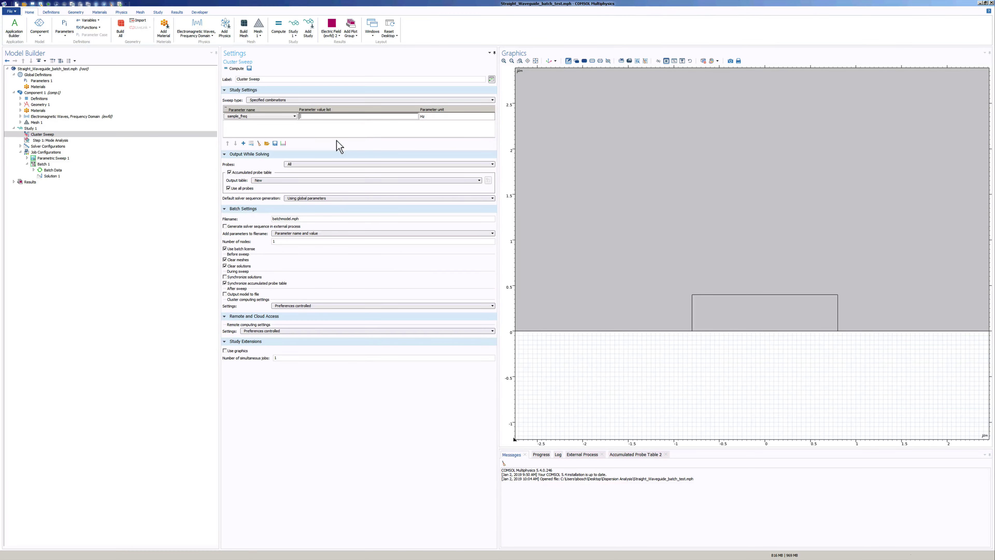
{"action": "left_click", "coordinate": [327, 139]}
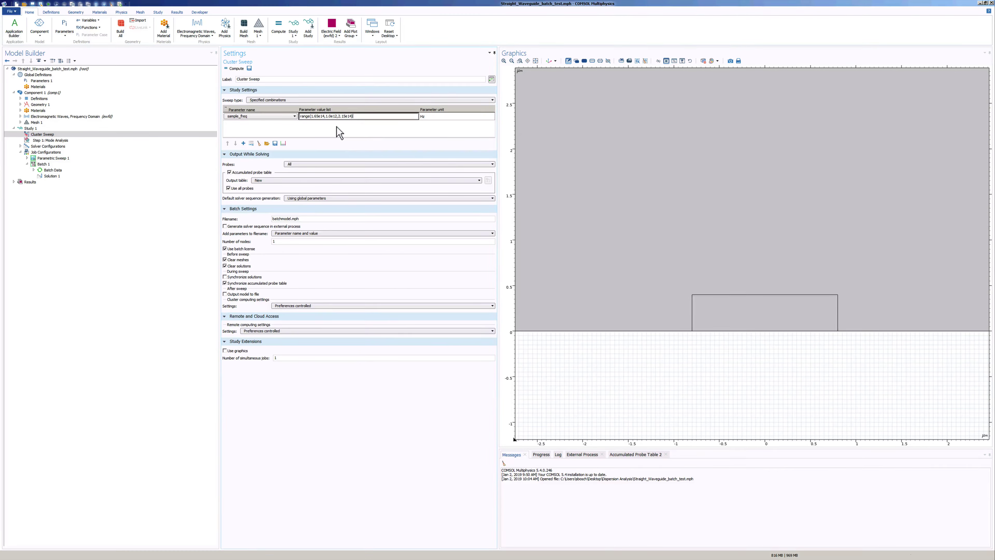
{"action": "left_click", "coordinate": [368, 131]}
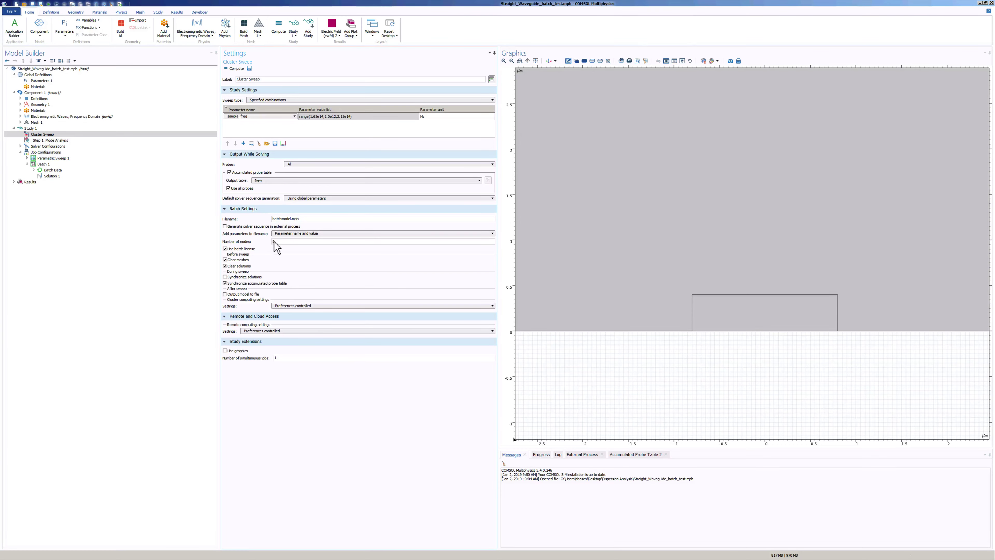
{"action": "left_click", "coordinate": [282, 241]}
{"action": "left_click", "coordinate": [287, 360]}
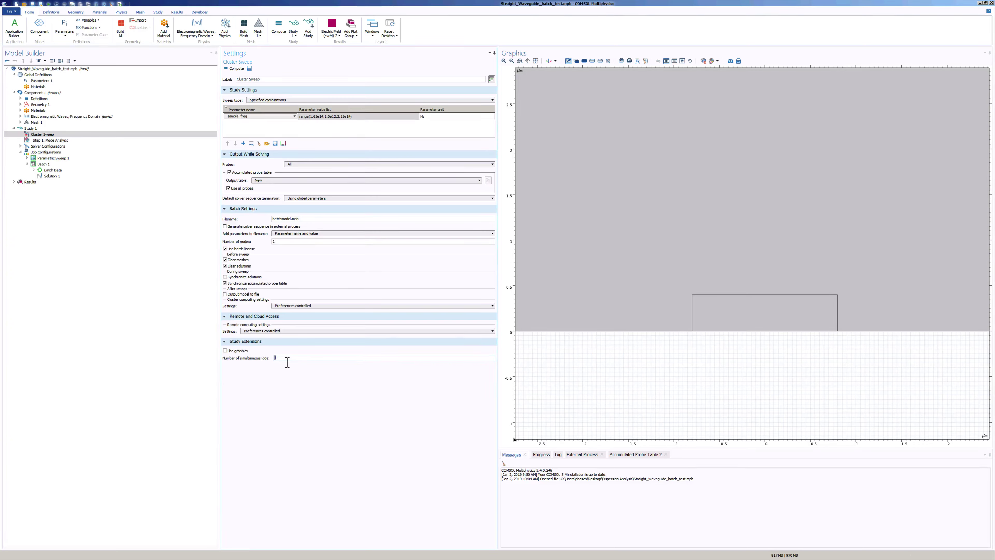